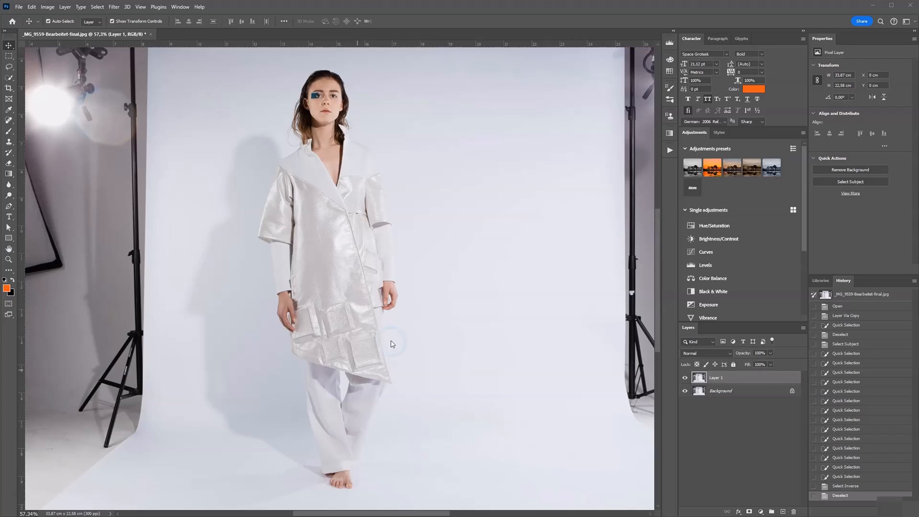
Step: Examine the studio photo of the model, looking closely at her face, coat and hands
{"action": "scroll", "coordinate": [403, 337], "scroll_direction": "down", "scroll_amount": 3}
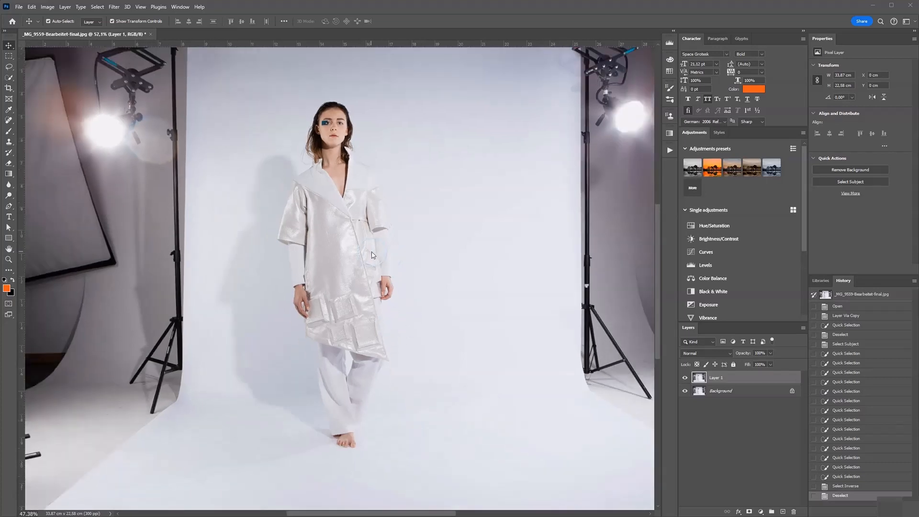
{"action": "scroll", "coordinate": [410, 313], "scroll_direction": "up", "scroll_amount": 3}
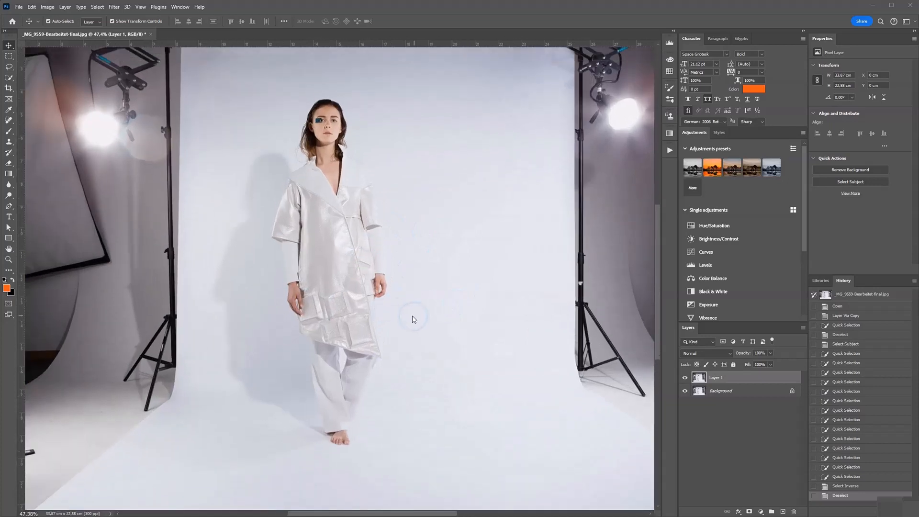
{"action": "scroll", "coordinate": [391, 330], "scroll_direction": "up", "scroll_amount": 1}
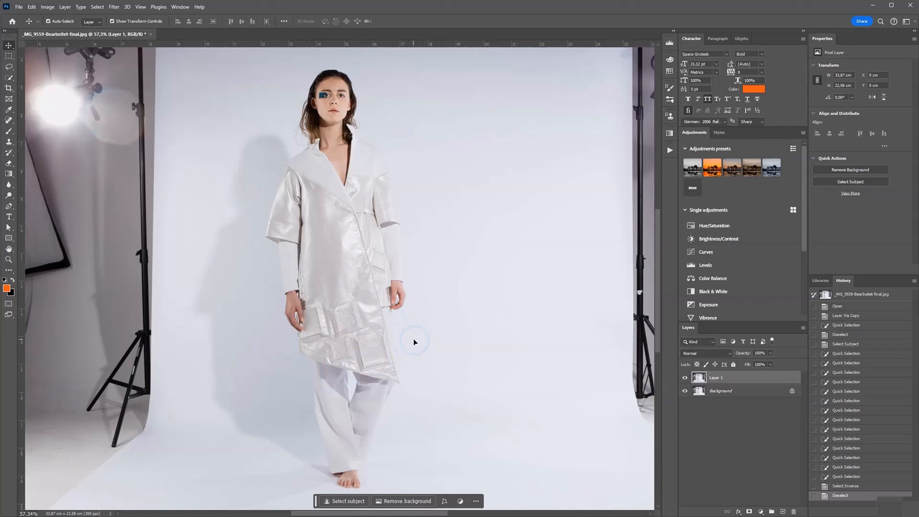
{"action": "scroll", "coordinate": [410, 325], "scroll_direction": "up", "scroll_amount": 1}
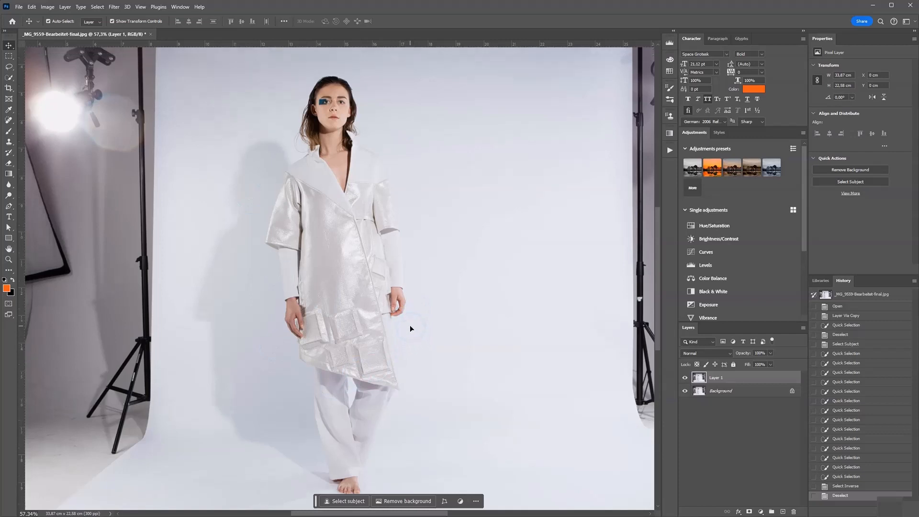
{"action": "scroll", "coordinate": [407, 319], "scroll_direction": "down", "scroll_amount": 2}
{"action": "scroll", "coordinate": [403, 315], "scroll_direction": "up", "scroll_amount": 4}
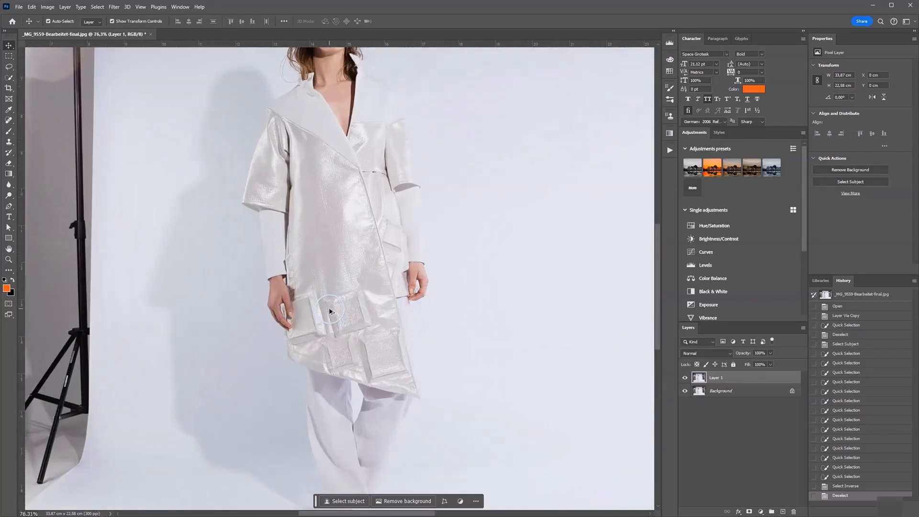
{"action": "scroll", "coordinate": [363, 331], "scroll_direction": "up", "scroll_amount": 3}
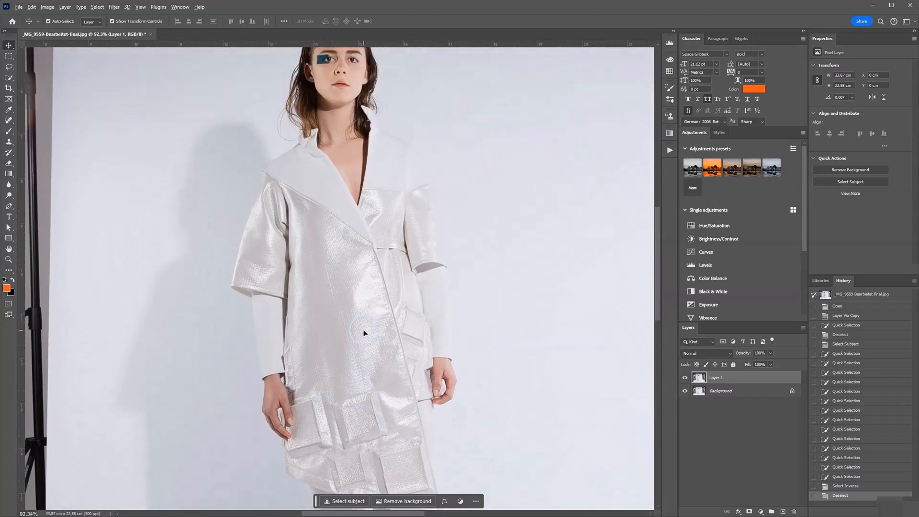
{"action": "scroll", "coordinate": [363, 329], "scroll_direction": "down", "scroll_amount": 2}
{"action": "scroll", "coordinate": [363, 334], "scroll_direction": "up", "scroll_amount": 2}
{"action": "scroll", "coordinate": [329, 114], "scroll_direction": "up", "scroll_amount": 4}
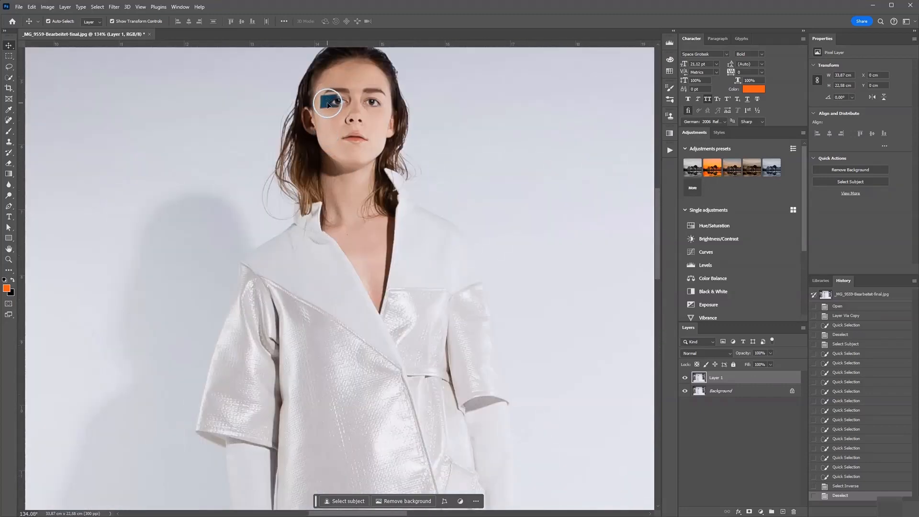
{"action": "scroll", "coordinate": [355, 279], "scroll_direction": "down", "scroll_amount": 2}
{"action": "scroll", "coordinate": [355, 280], "scroll_direction": "down", "scroll_amount": 2}
{"action": "scroll", "coordinate": [383, 280], "scroll_direction": "down", "scroll_amount": 3}
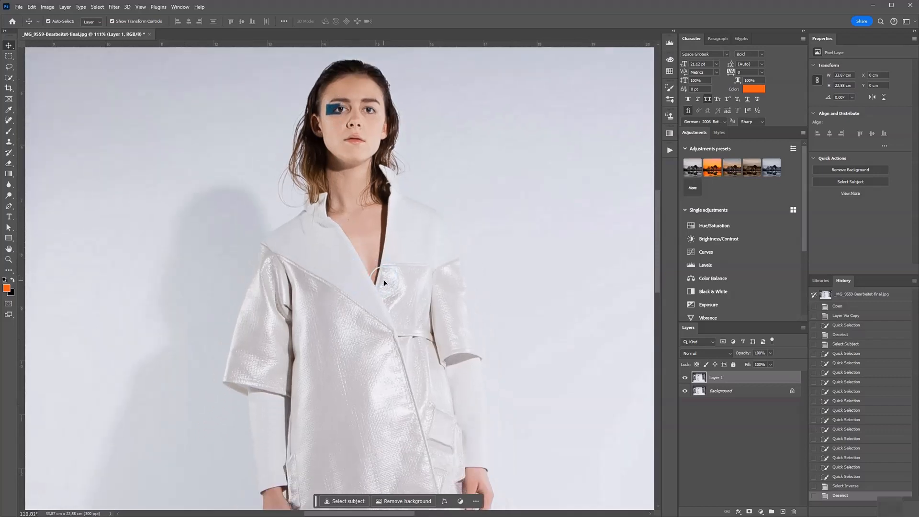
{"action": "scroll", "coordinate": [384, 277], "scroll_direction": "down", "scroll_amount": 2}
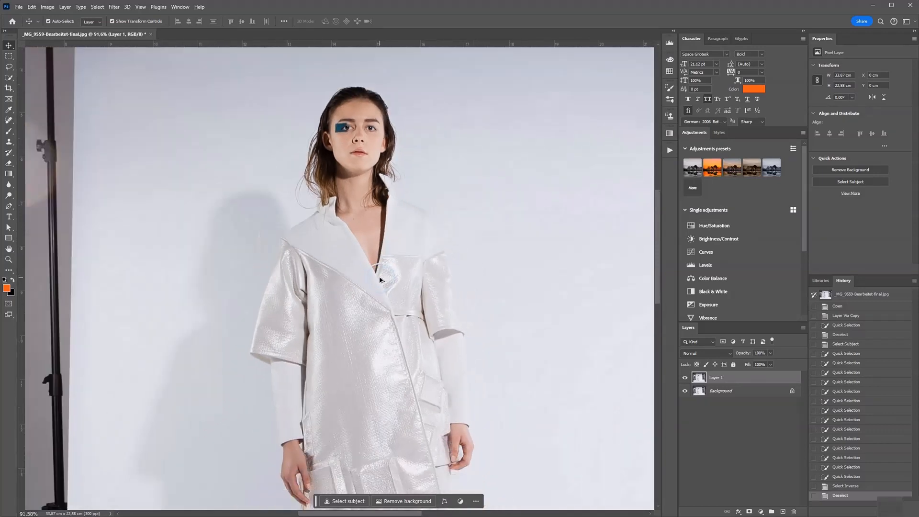
{"action": "scroll", "coordinate": [380, 356], "scroll_direction": "down", "scroll_amount": 2}
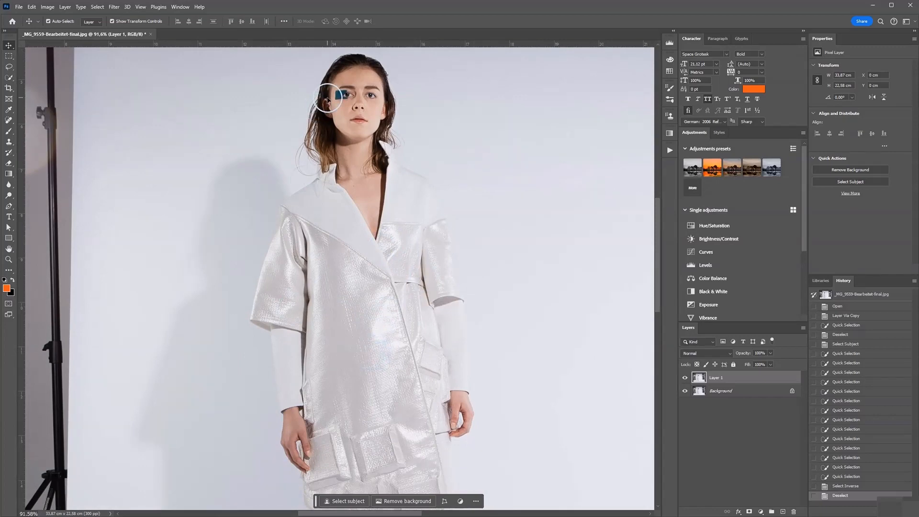
{"action": "scroll", "coordinate": [288, 396], "scroll_direction": "down", "scroll_amount": 1}
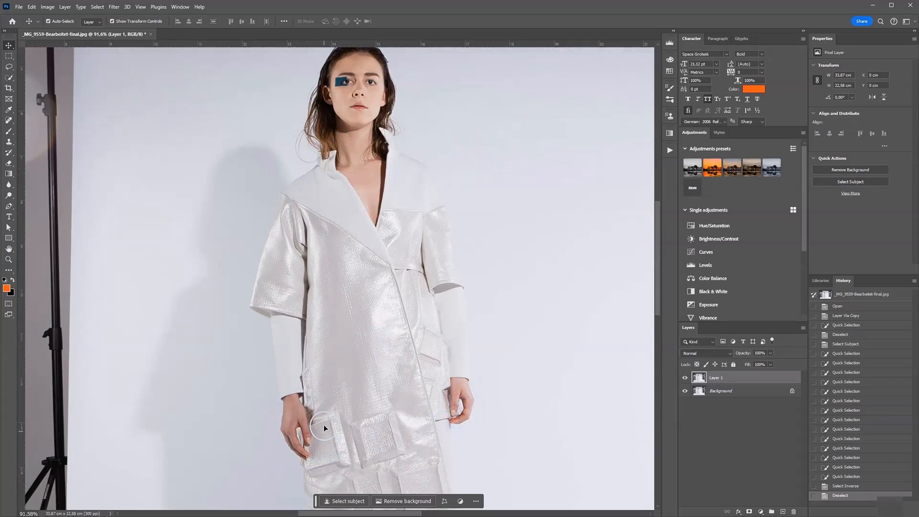
{"action": "scroll", "coordinate": [371, 455], "scroll_direction": "down", "scroll_amount": 1}
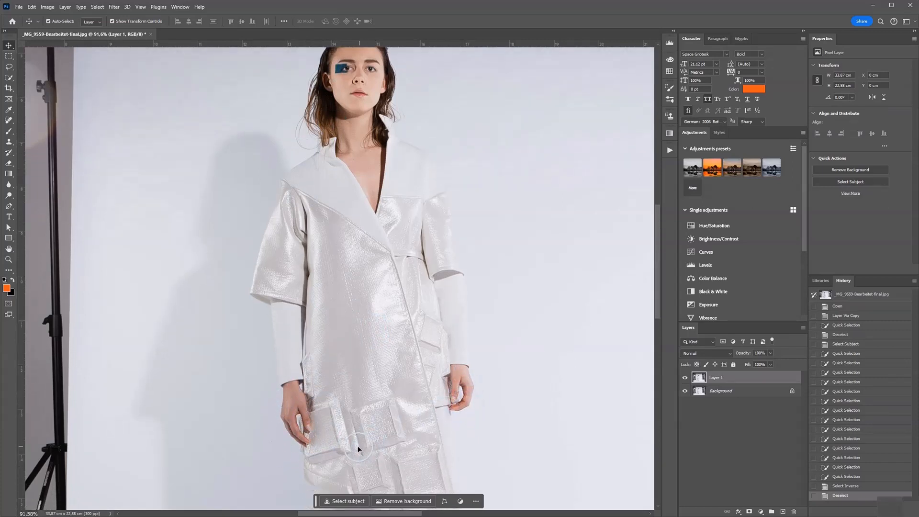
Step: Draw a freehand Lasso selection about 1.5 by 1.9 cm around the model's right hand and the adjacent coat pocket
{"action": "scroll", "coordinate": [292, 462], "scroll_direction": "up", "scroll_amount": 5}
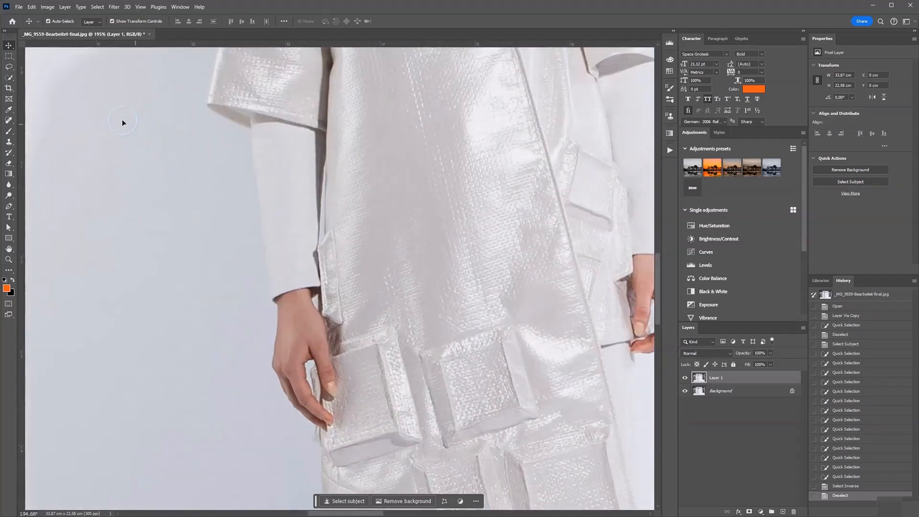
{"action": "left_click", "coordinate": [8, 66]}
{"action": "scroll", "coordinate": [311, 234], "scroll_direction": "up", "scroll_amount": 2}
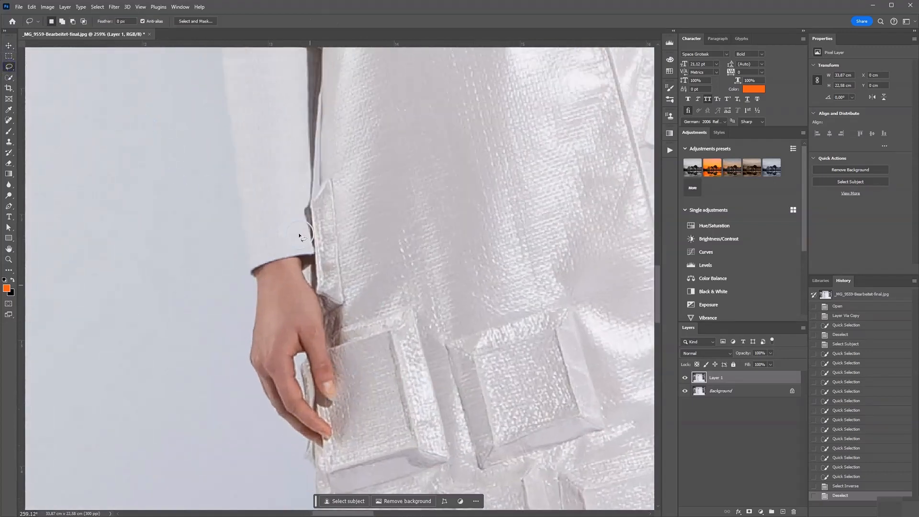
{"action": "mouse_move", "coordinate": [304, 256]}
{"action": "left_mouse_down"}
{"action": "mouse_move", "coordinate": [249, 273]}
{"action": "mouse_move", "coordinate": [234, 413]}
{"action": "mouse_move", "coordinate": [239, 468]}
{"action": "mouse_move", "coordinate": [282, 491]}
{"action": "mouse_move", "coordinate": [387, 493]}
{"action": "mouse_move", "coordinate": [415, 418]}
{"action": "mouse_move", "coordinate": [398, 351]}
{"action": "mouse_move", "coordinate": [379, 314]}
{"action": "mouse_move", "coordinate": [304, 261]}
{"action": "left_mouse_up"}
{"action": "scroll", "coordinate": [386, 272], "scroll_direction": "down", "scroll_amount": 3}
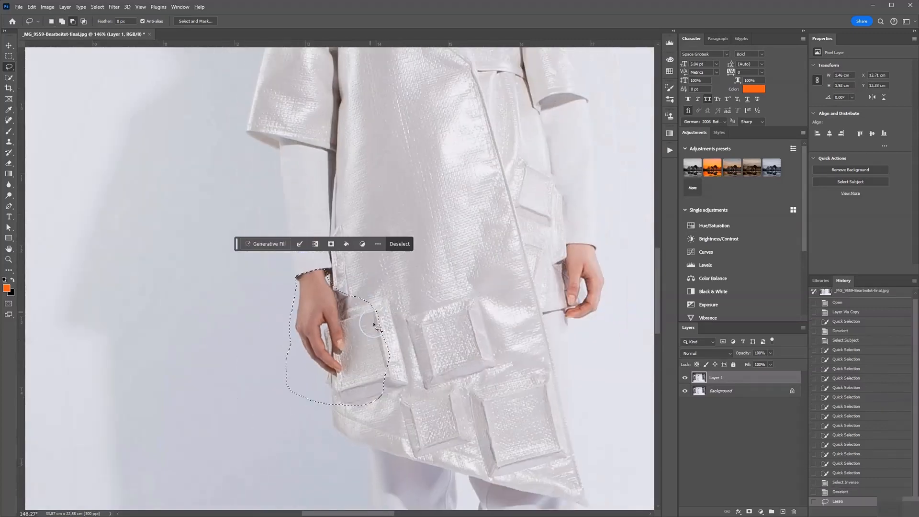
{"action": "scroll", "coordinate": [357, 346], "scroll_direction": "down", "scroll_amount": 2}
{"action": "scroll", "coordinate": [357, 346], "scroll_direction": "up", "scroll_amount": 2}
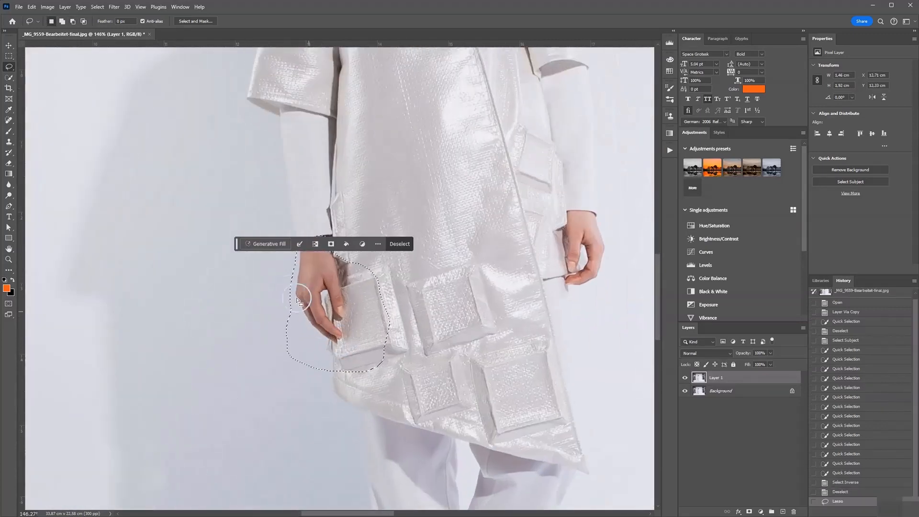
Step: Run Generative Fill on the hand selection with the prompt "bouquet of flowers, blue and white"
{"action": "left_click", "coordinate": [266, 244]}
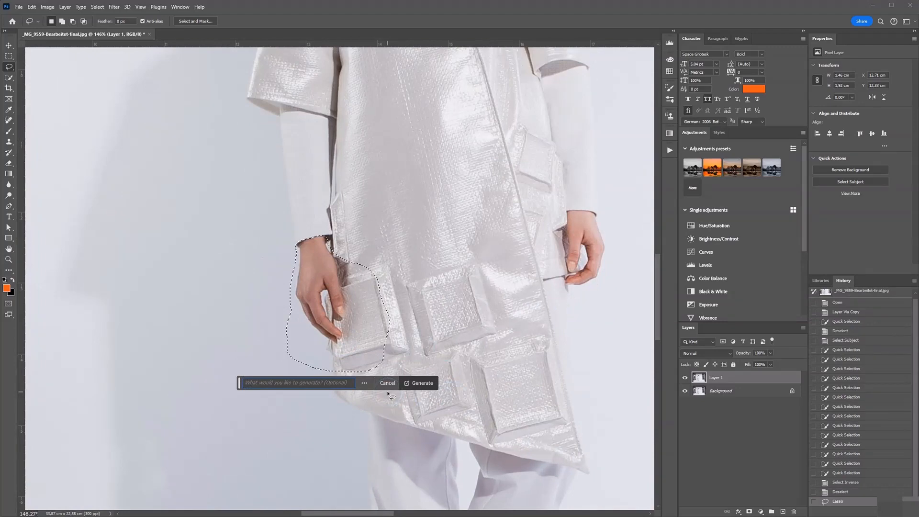
{"action": "type", "text": "bou"}
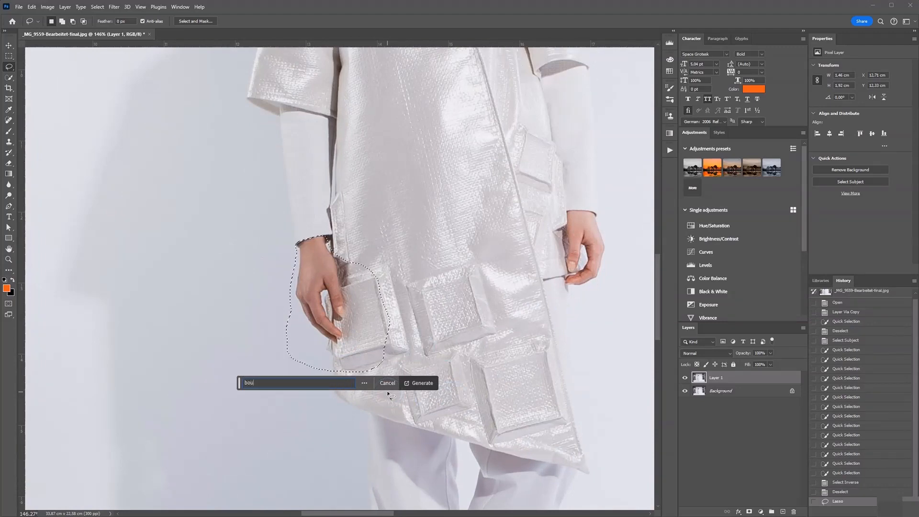
{"action": "type", "text": "gu"}
{"action": "key", "text": "BackSpace"}
{"action": "key", "text": "BackSpace"}
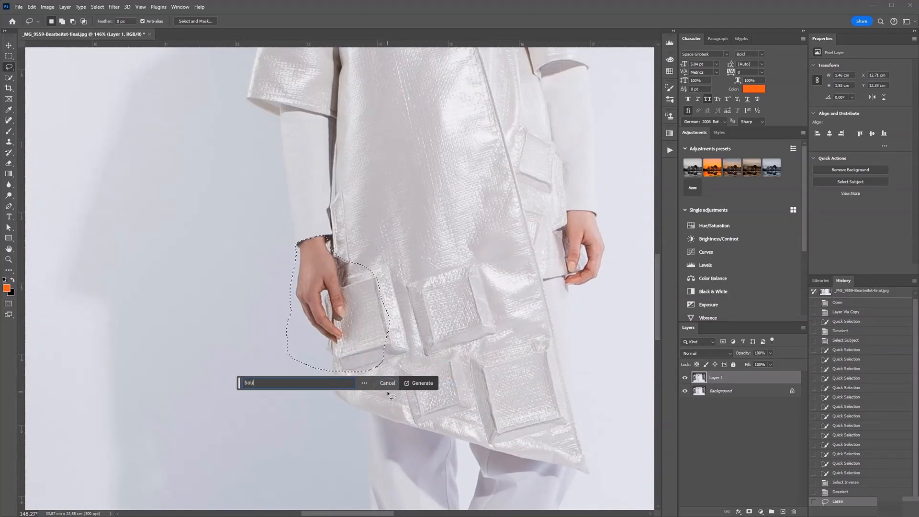
{"action": "type", "text": "quet of"}
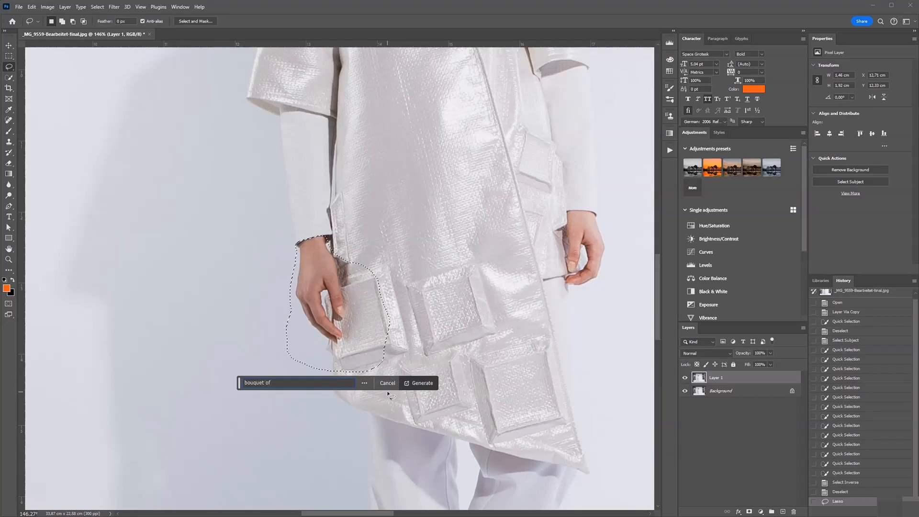
{"action": "type", "text": " flowers, blue and white"}
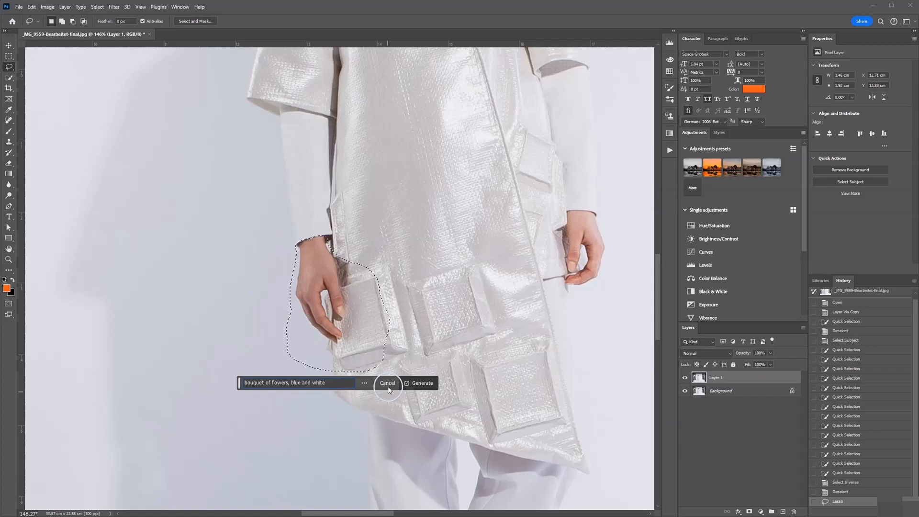
{"action": "left_click", "coordinate": [417, 383]}
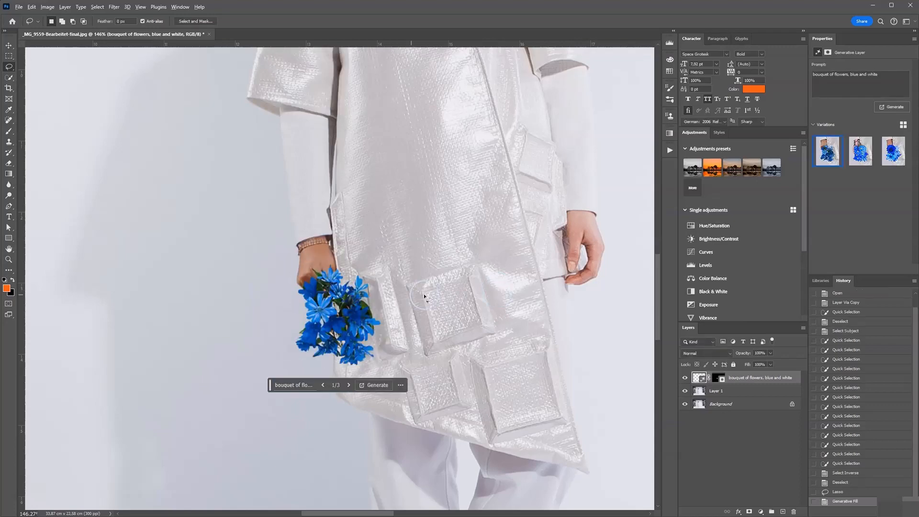
Step: Inspect the generated bouquet up close and at a distance, checking the flowers, hand and wrist against the coat
{"action": "scroll", "coordinate": [383, 294], "scroll_direction": "down", "scroll_amount": 5}
{"action": "scroll", "coordinate": [385, 296], "scroll_direction": "up", "scroll_amount": 4}
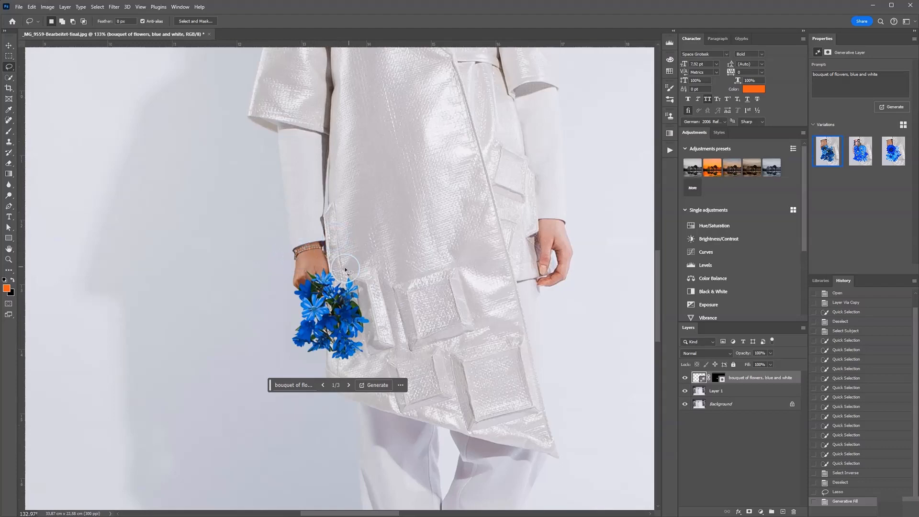
{"action": "scroll", "coordinate": [294, 239], "scroll_direction": "down", "scroll_amount": 3}
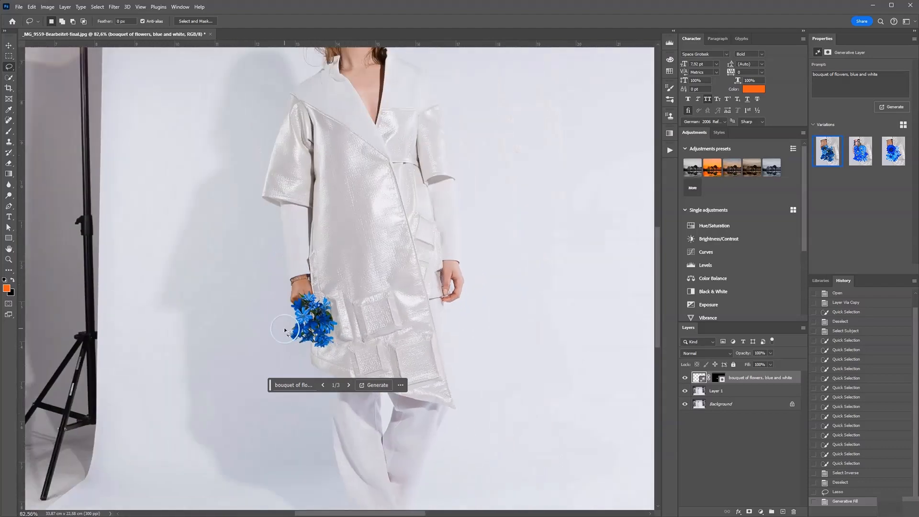
{"action": "scroll", "coordinate": [301, 253], "scroll_direction": "up", "scroll_amount": 2}
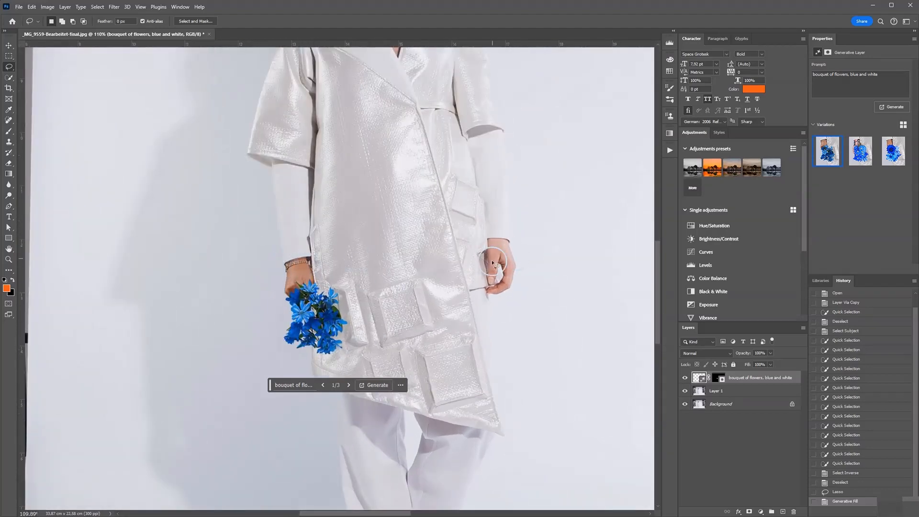
{"action": "scroll", "coordinate": [319, 311], "scroll_direction": "down", "scroll_amount": 4}
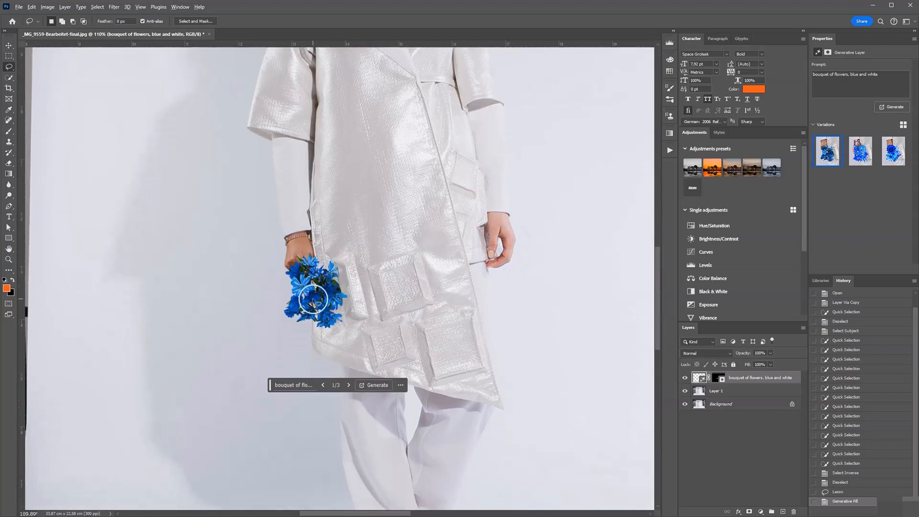
{"action": "scroll", "coordinate": [315, 314], "scroll_direction": "up", "scroll_amount": 3}
{"action": "scroll", "coordinate": [313, 317], "scroll_direction": "down", "scroll_amount": 2}
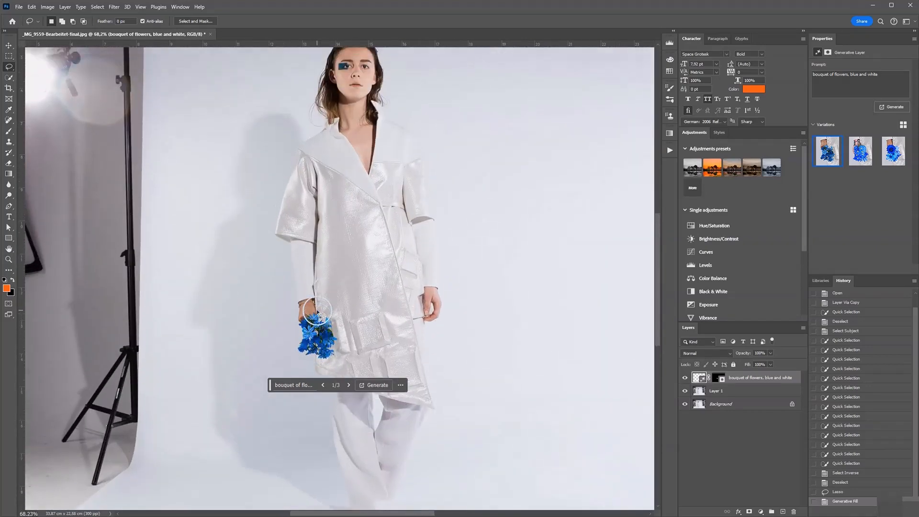
{"action": "scroll", "coordinate": [312, 320], "scroll_direction": "up", "scroll_amount": 3}
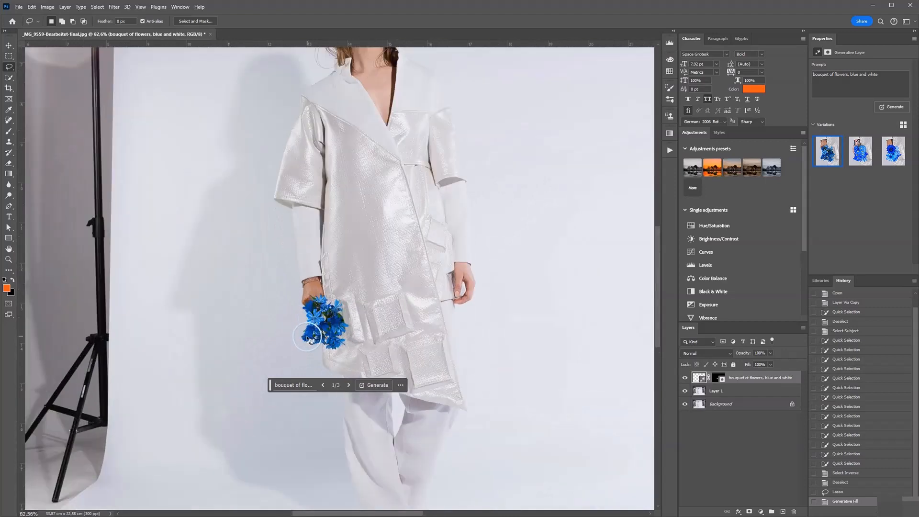
{"action": "scroll", "coordinate": [313, 334], "scroll_direction": "up", "scroll_amount": 2}
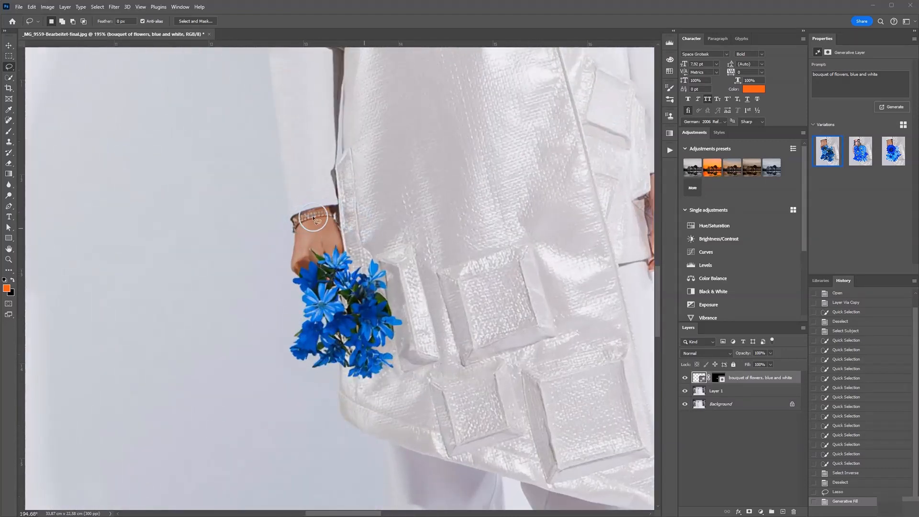
{"action": "scroll", "coordinate": [315, 269], "scroll_direction": "down", "scroll_amount": 1}
{"action": "scroll", "coordinate": [314, 269], "scroll_direction": "down", "scroll_amount": 1}
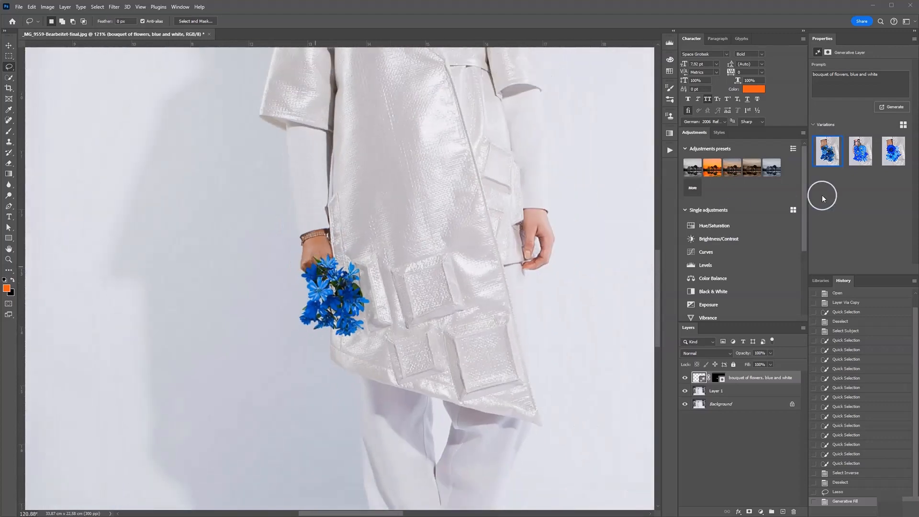
Step: Compare the second and third bouquet variations, return to the first one, and review it in the whole photo
{"action": "left_click", "coordinate": [859, 154]}
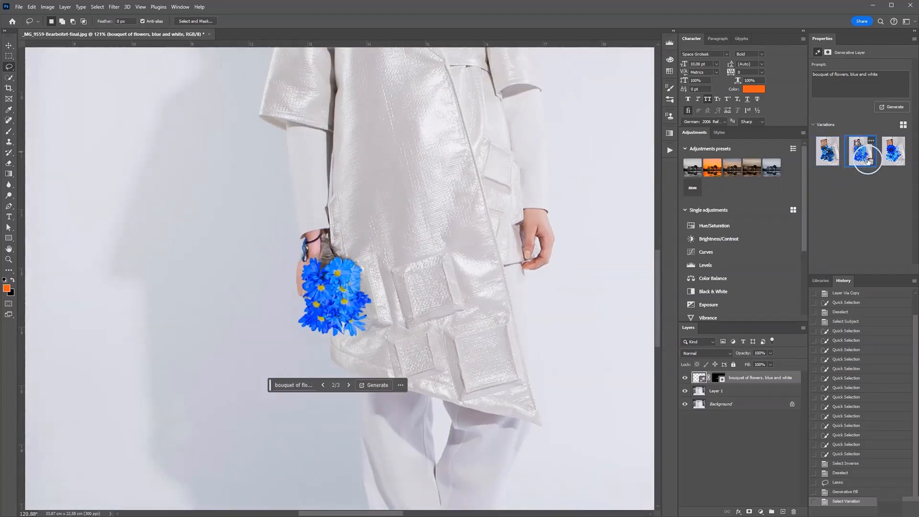
{"action": "left_click", "coordinate": [891, 152]}
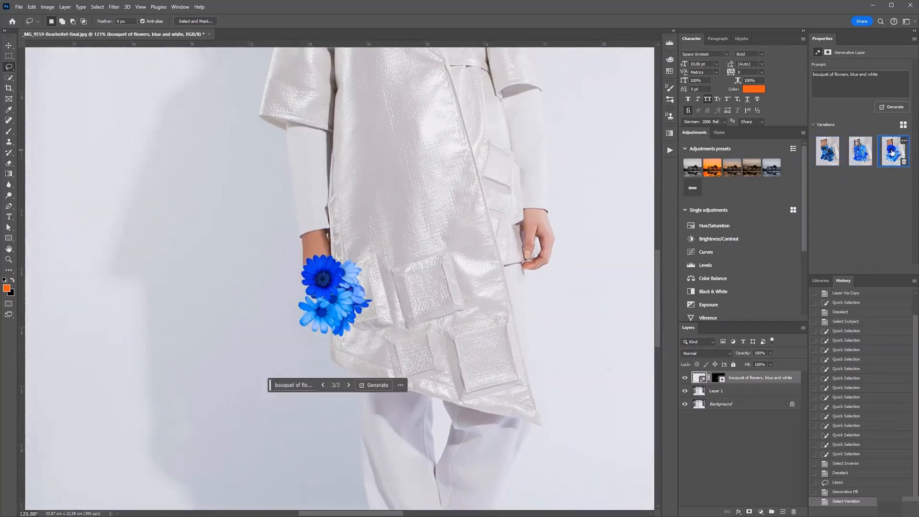
{"action": "left_click", "coordinate": [827, 151]}
{"action": "scroll", "coordinate": [379, 306], "scroll_direction": "down", "scroll_amount": 2}
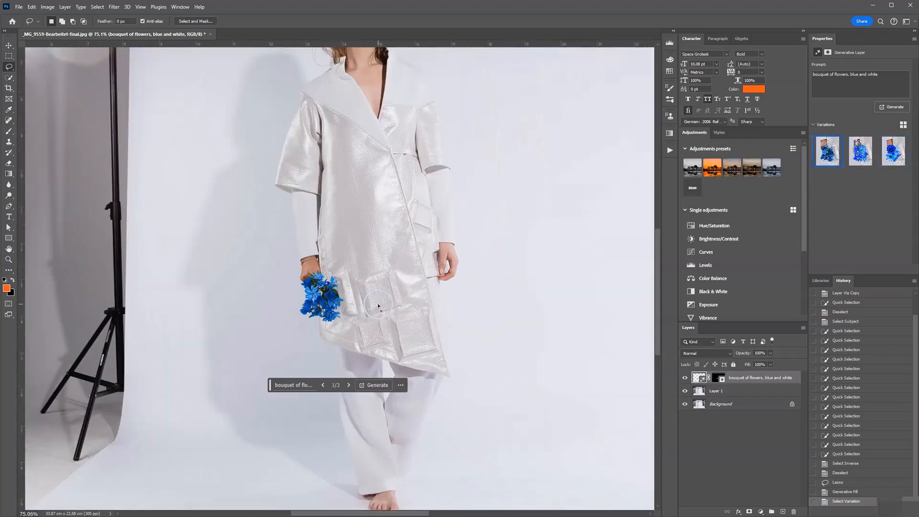
{"action": "scroll", "coordinate": [379, 306], "scroll_direction": "down", "scroll_amount": 2}
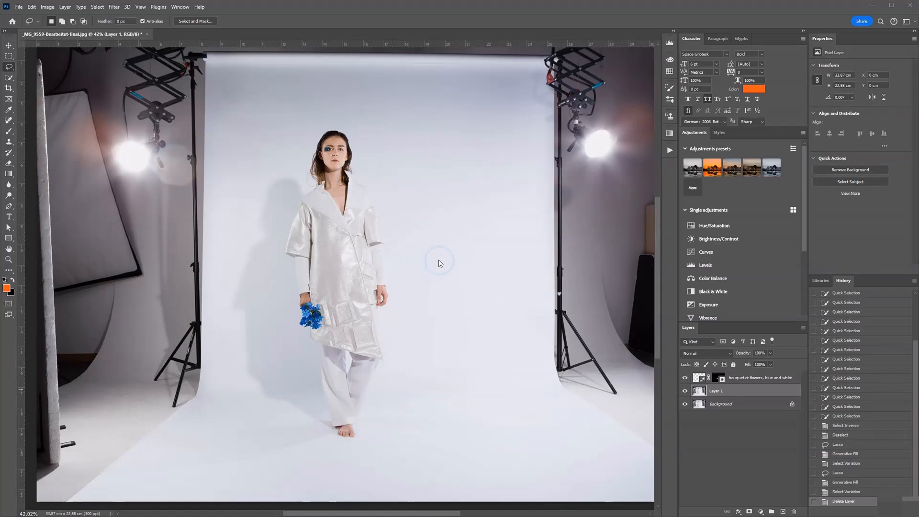
{"action": "scroll", "coordinate": [440, 263], "scroll_direction": "down", "scroll_amount": 1}
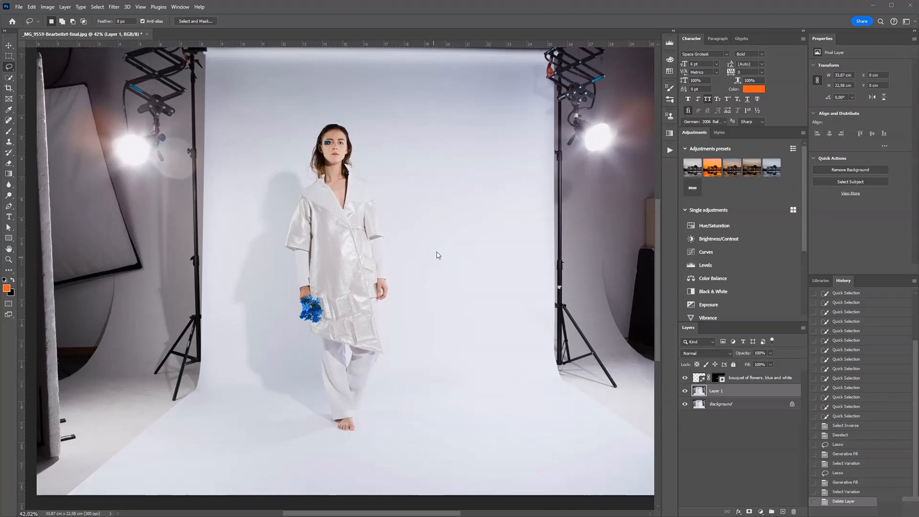
Step: Compare the photo with and without the bouquet layer and examine the bouquet against the coat
{"action": "scroll", "coordinate": [310, 296], "scroll_direction": "up", "scroll_amount": 1}
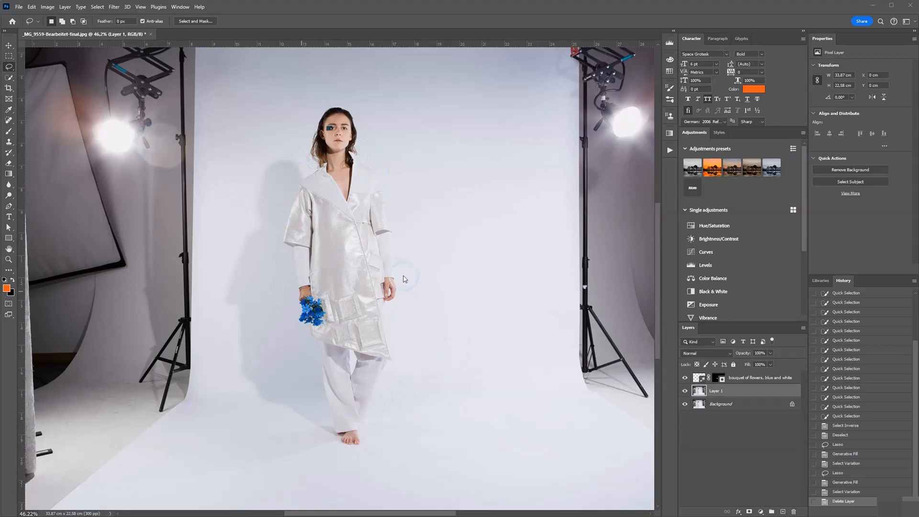
{"action": "left_click", "coordinate": [766, 378]}
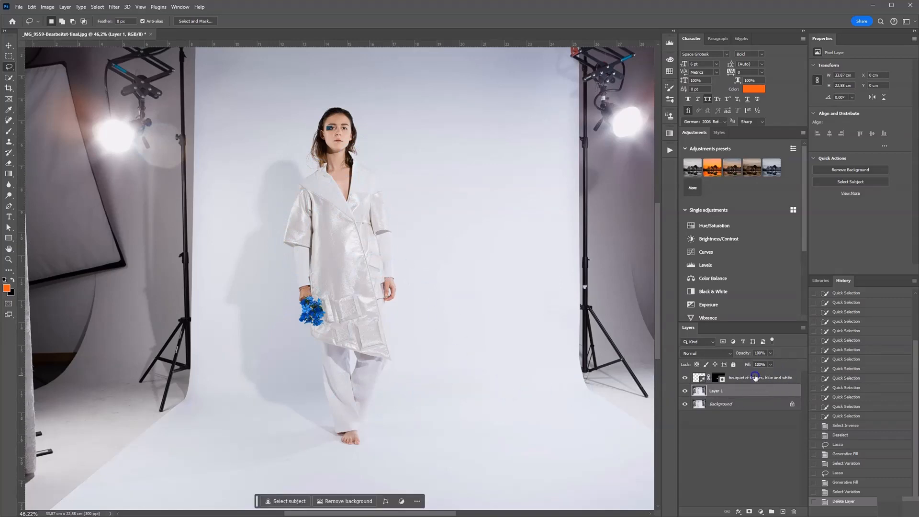
{"action": "left_click", "coordinate": [699, 390]}
{"action": "left_click", "coordinate": [685, 379]}
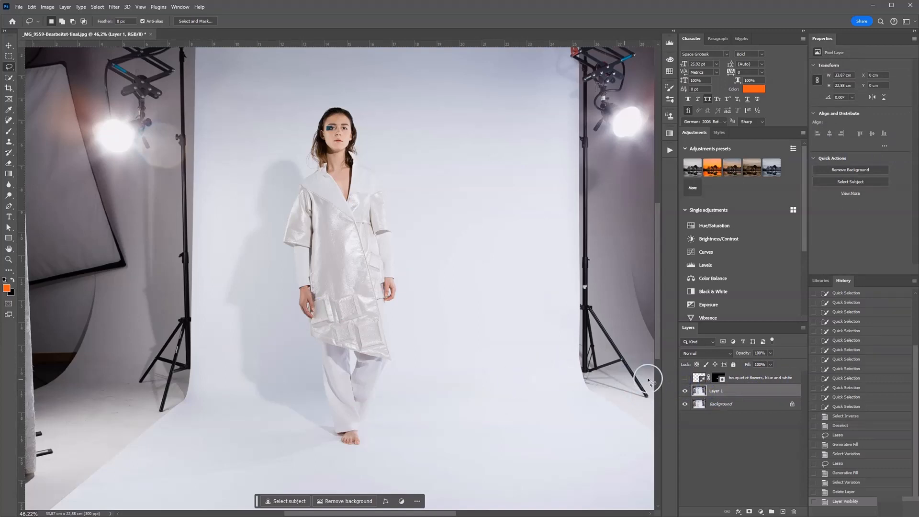
{"action": "left_click", "coordinate": [685, 377]}
{"action": "left_click", "coordinate": [739, 378]}
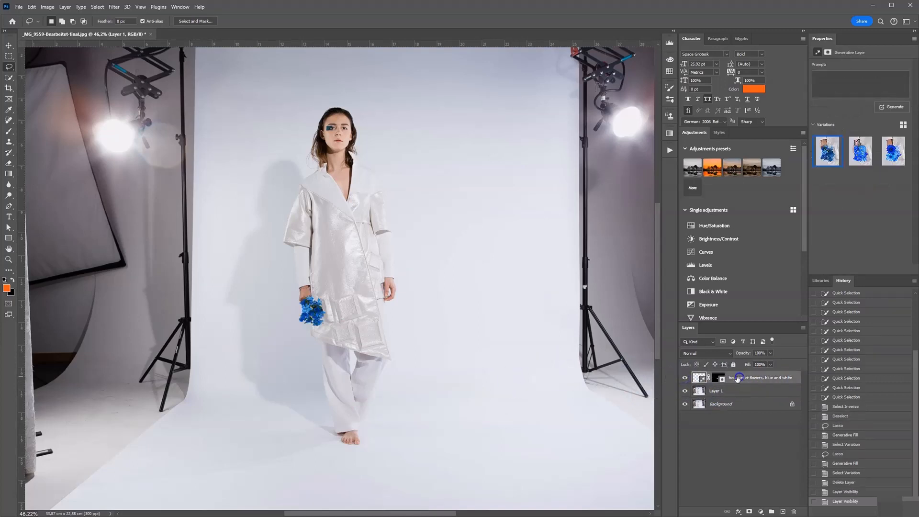
{"action": "left_click", "coordinate": [717, 391]}
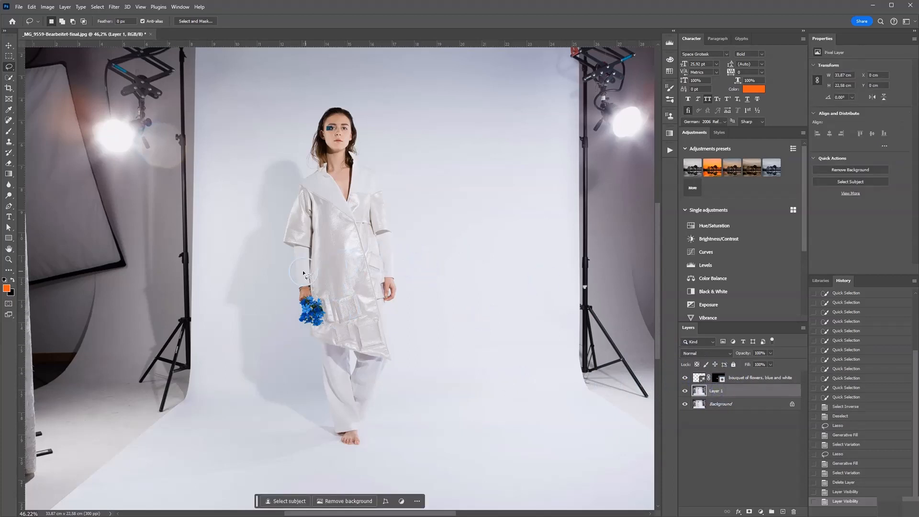
{"action": "scroll", "coordinate": [286, 269], "scroll_direction": "up", "scroll_amount": 2}
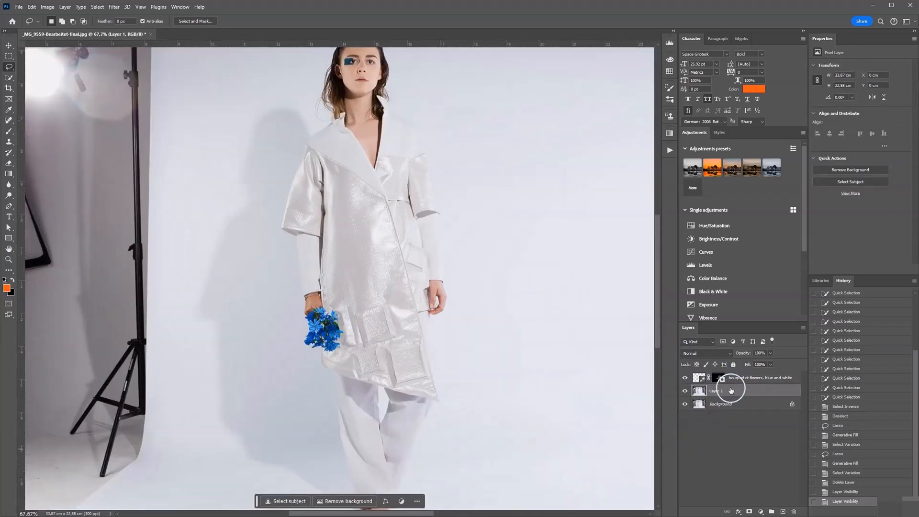
{"action": "scroll", "coordinate": [307, 328], "scroll_direction": "up", "scroll_amount": 2}
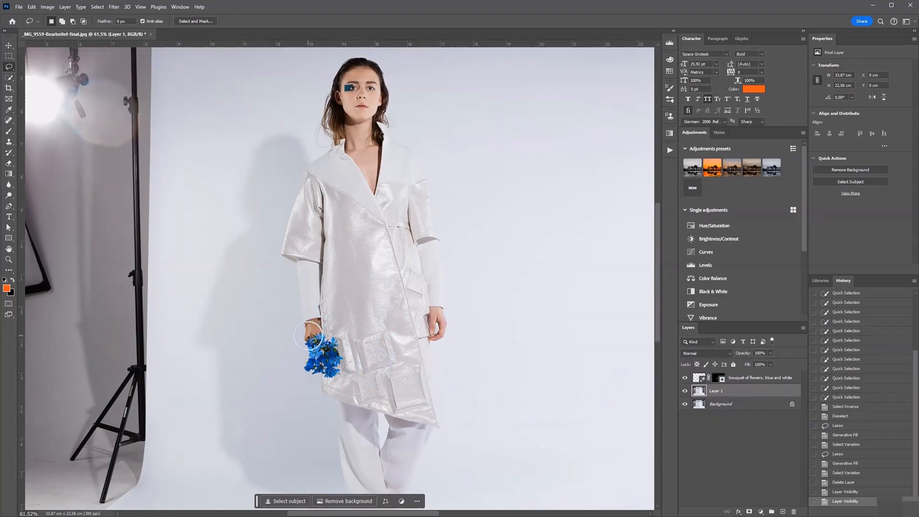
{"action": "scroll", "coordinate": [311, 206], "scroll_direction": "down", "scroll_amount": 2}
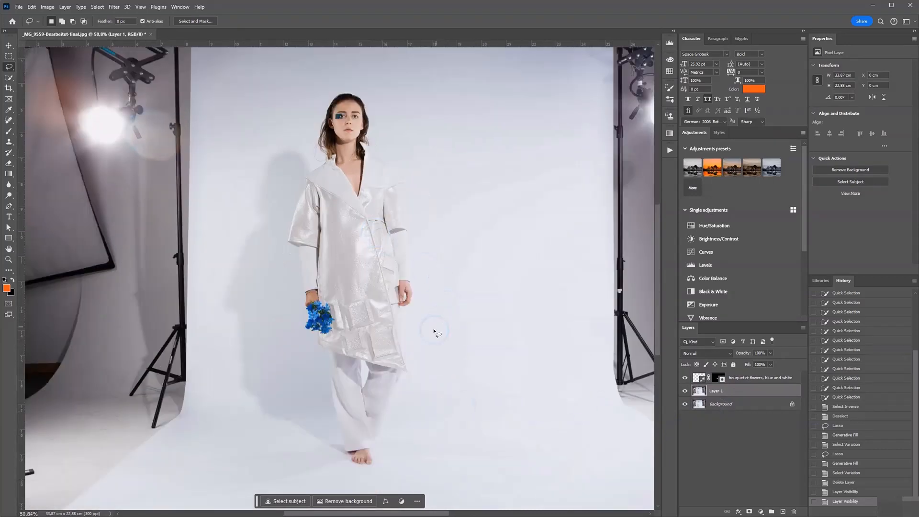
Step: Stamp all visible layers into a new layer at the top of the stack and hide the bouquet layer
{"action": "left_click", "coordinate": [745, 377]}
{"action": "left_click", "coordinate": [734, 388]}
{"action": "key", "text": "ctrl+shift+alt+e"}
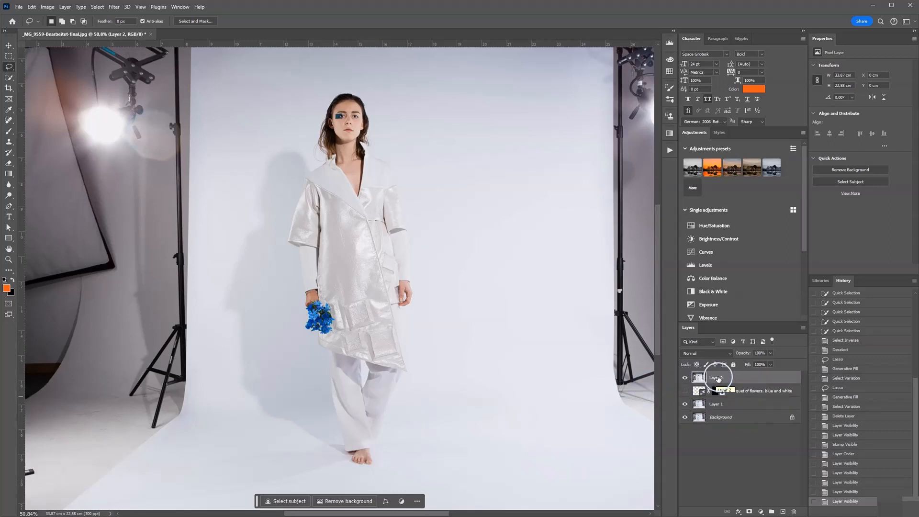
Step: Draw a freehand Lasso selection about 5.4 by 12.6 cm around the model's coat and trousers, leaving out the hands and bouquet
{"action": "scroll", "coordinate": [426, 330], "scroll_direction": "up", "scroll_amount": 3}
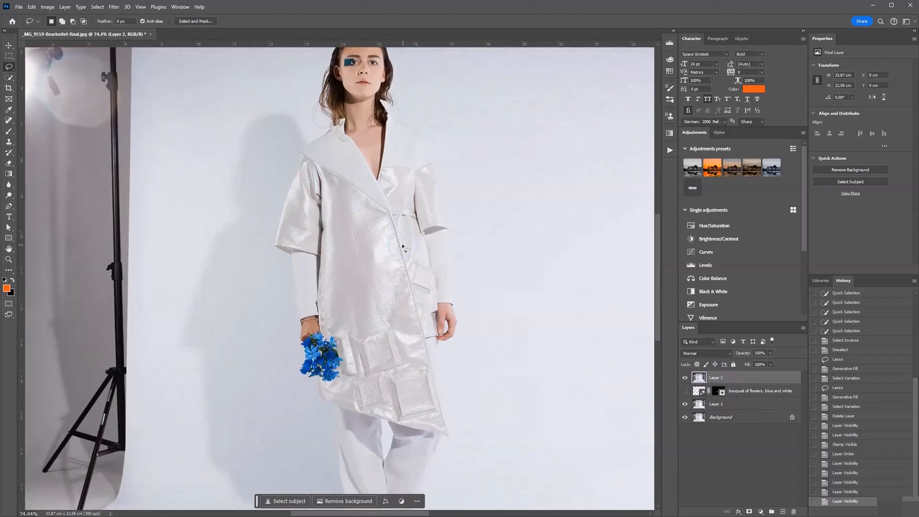
{"action": "scroll", "coordinate": [346, 109], "scroll_direction": "up", "scroll_amount": 9}
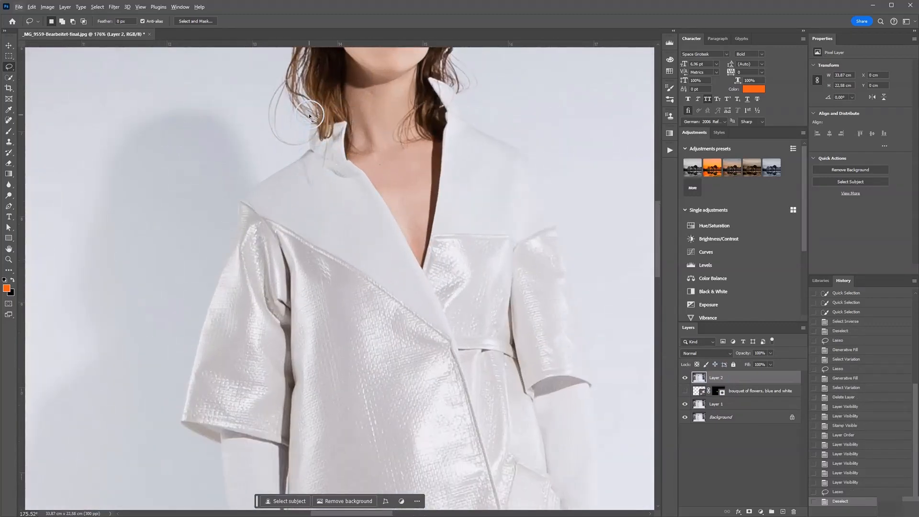
{"action": "scroll", "coordinate": [311, 118], "scroll_direction": "up", "scroll_amount": 1}
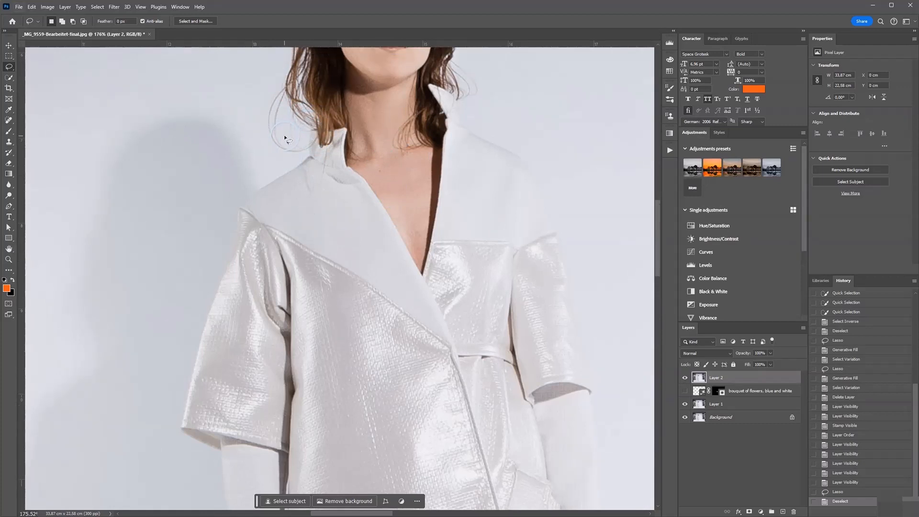
{"action": "scroll", "coordinate": [296, 130], "scroll_direction": "down", "scroll_amount": 1}
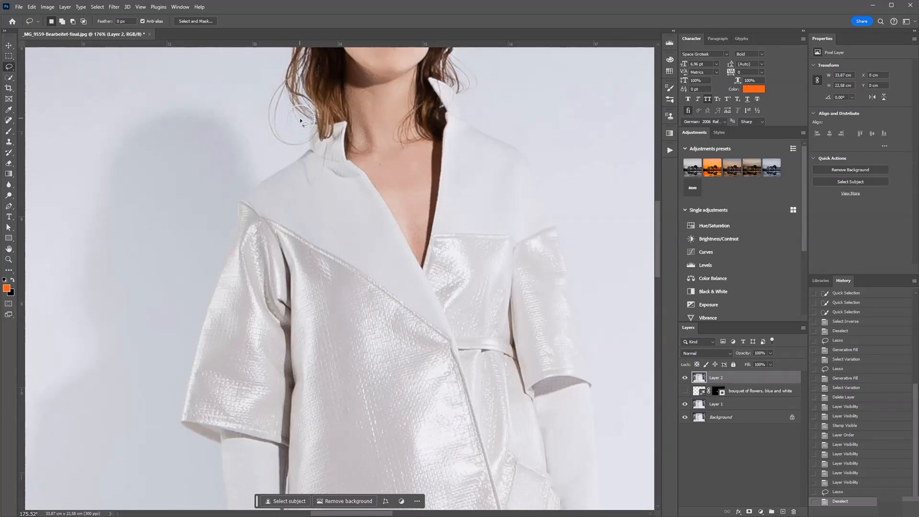
{"action": "scroll", "coordinate": [301, 122], "scroll_direction": "down", "scroll_amount": 6}
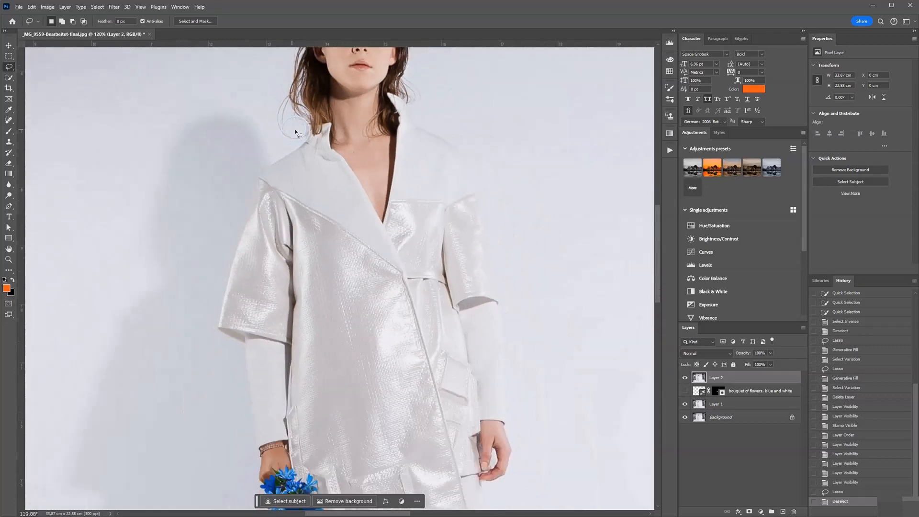
{"action": "scroll", "coordinate": [326, 130], "scroll_direction": "down", "scroll_amount": 4}
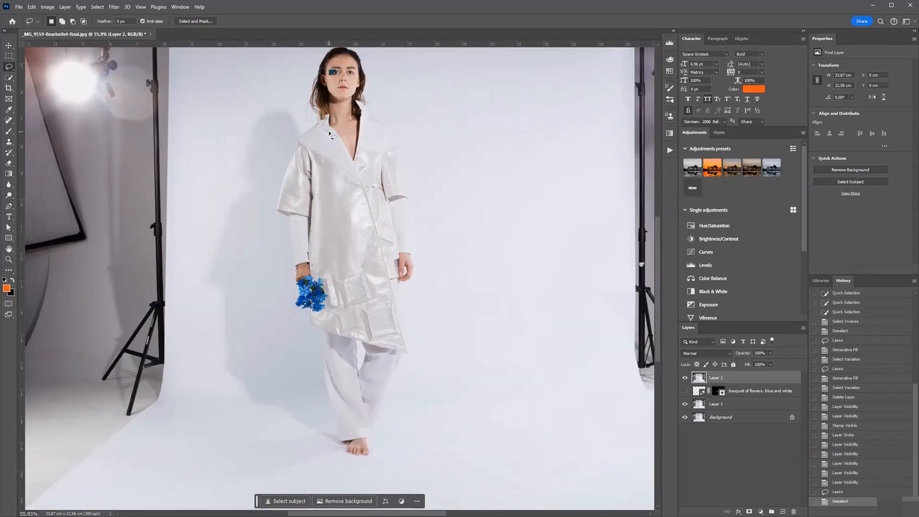
{"action": "scroll", "coordinate": [326, 158], "scroll_direction": "up", "scroll_amount": 2}
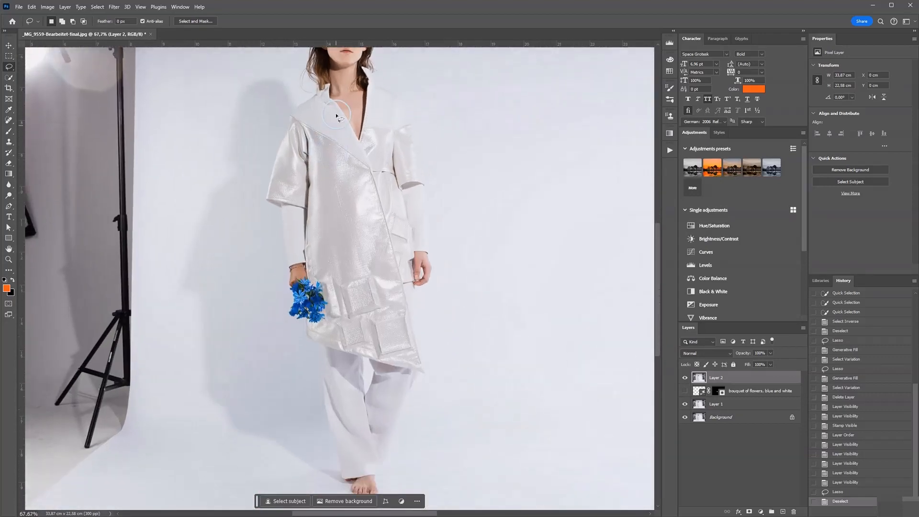
{"action": "mouse_move", "coordinate": [331, 82]}
{"action": "left_mouse_down"}
{"action": "mouse_move", "coordinate": [275, 131]}
{"action": "mouse_move", "coordinate": [260, 205]}
{"action": "mouse_move", "coordinate": [285, 267]}
{"action": "mouse_move", "coordinate": [306, 263]}
{"action": "mouse_move", "coordinate": [310, 282]}
{"action": "mouse_move", "coordinate": [324, 282]}
{"action": "mouse_move", "coordinate": [327, 321]}
{"action": "mouse_move", "coordinate": [305, 322]}
{"action": "left_mouse_up"}
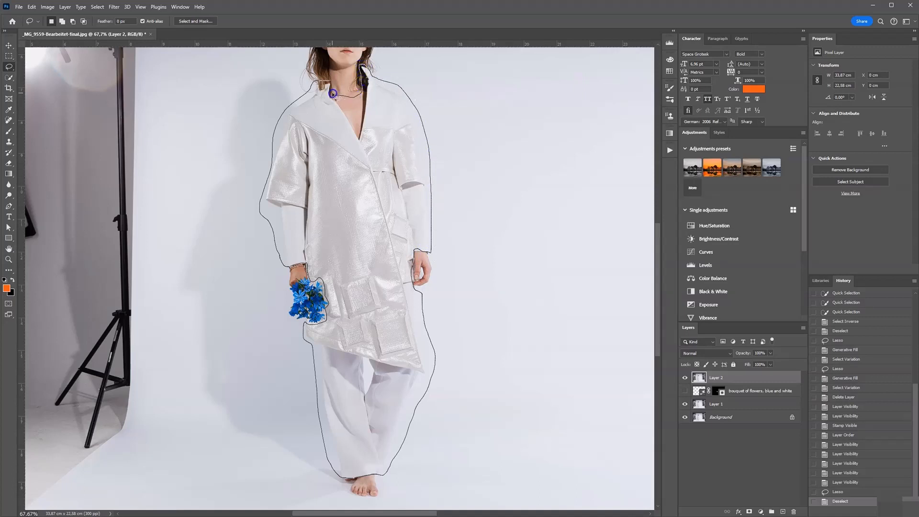
{"action": "left_click_drag", "start_coordinate": [333, 93], "coordinate": [334, 95]}
{"action": "scroll", "coordinate": [417, 182], "scroll_direction": "down", "scroll_amount": 2}
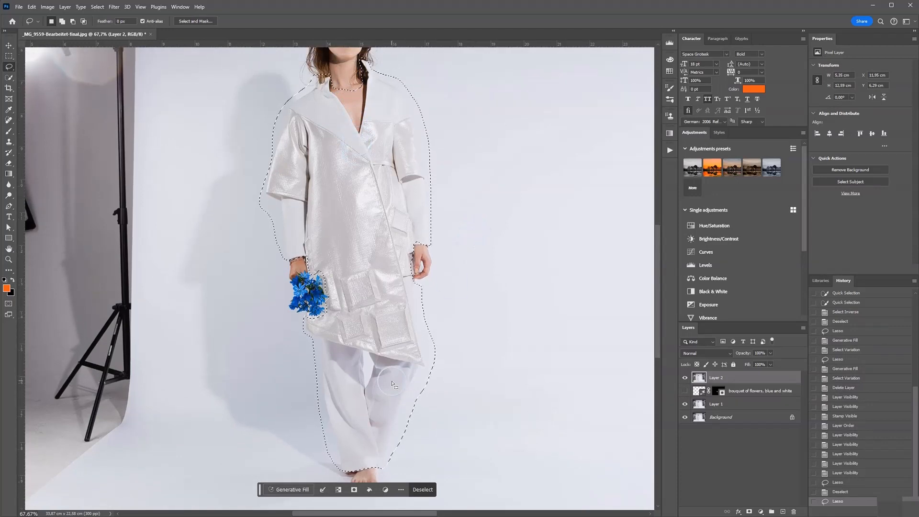
Step: Run Generative Fill on the clothing selection with the prompt "dark blue dress"
{"action": "left_click", "coordinate": [290, 489]}
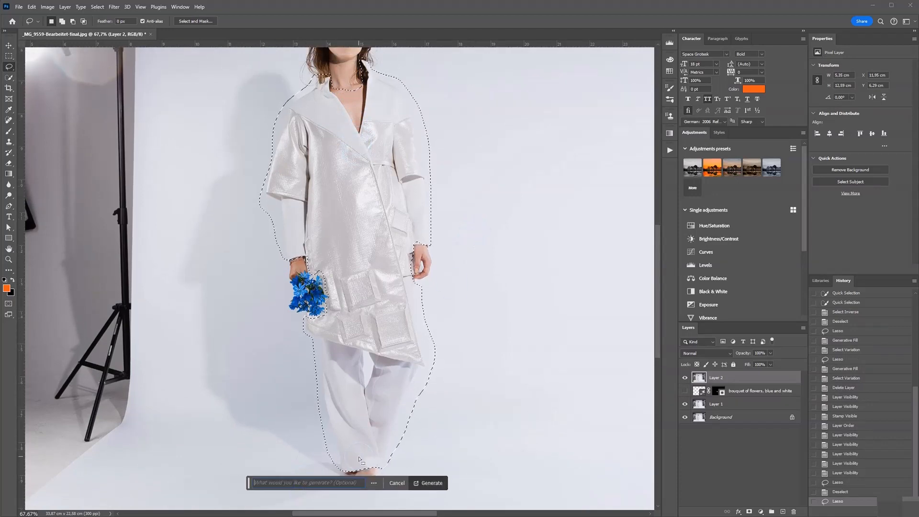
{"action": "type", "text": "dark"}
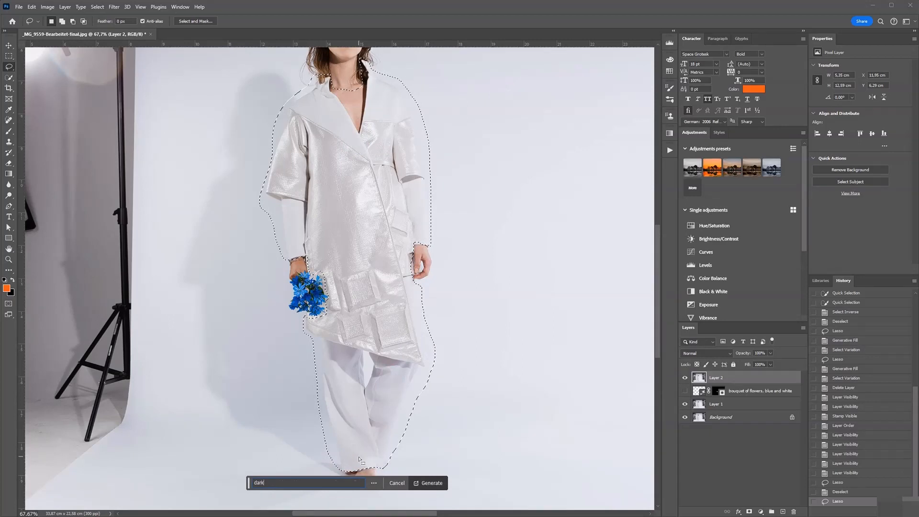
{"action": "type", "text": " blue dres"}
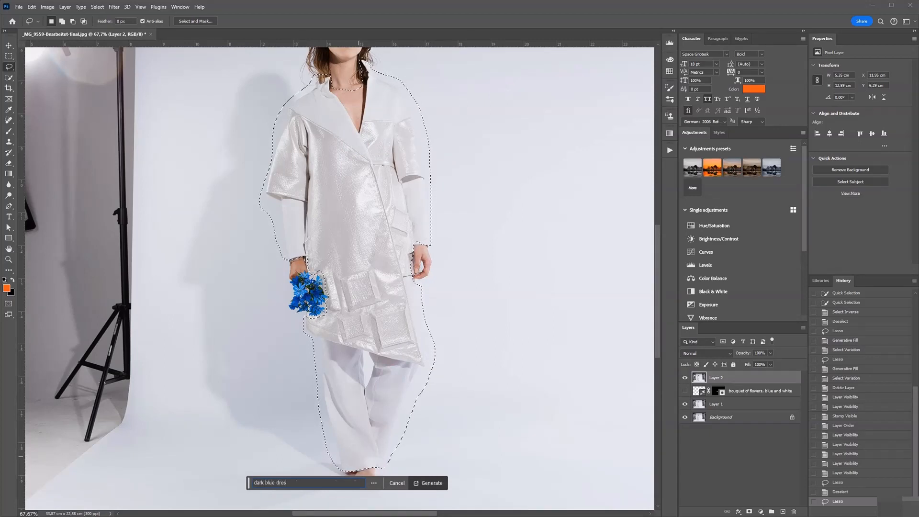
{"action": "type", "text": "s"}
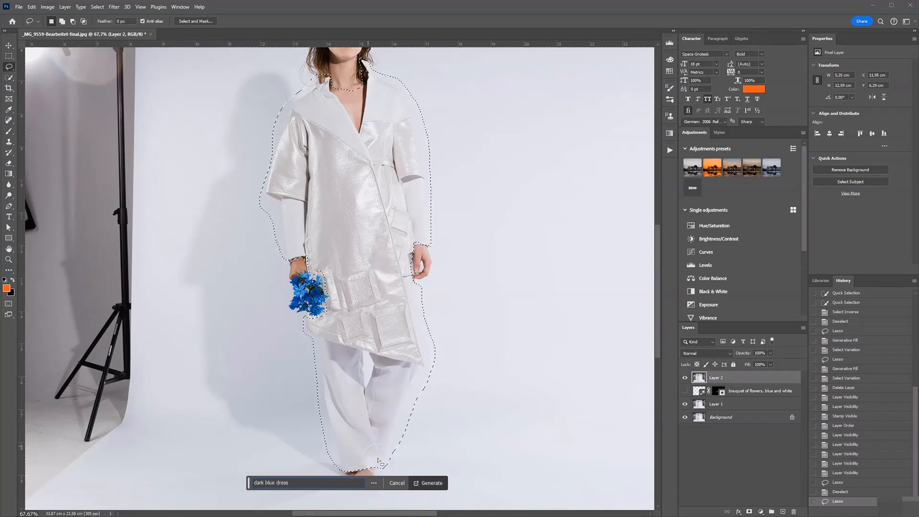
{"action": "left_click", "coordinate": [421, 484]}
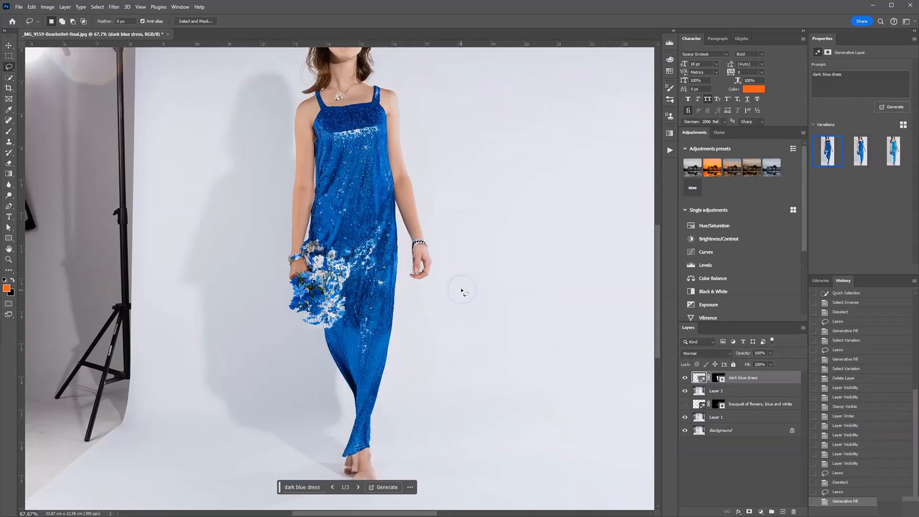
Step: Inspect the generated dress from the neckline down to the hem and feet, both up close and in the whole figure
{"action": "scroll", "coordinate": [462, 290], "scroll_direction": "down", "scroll_amount": 2}
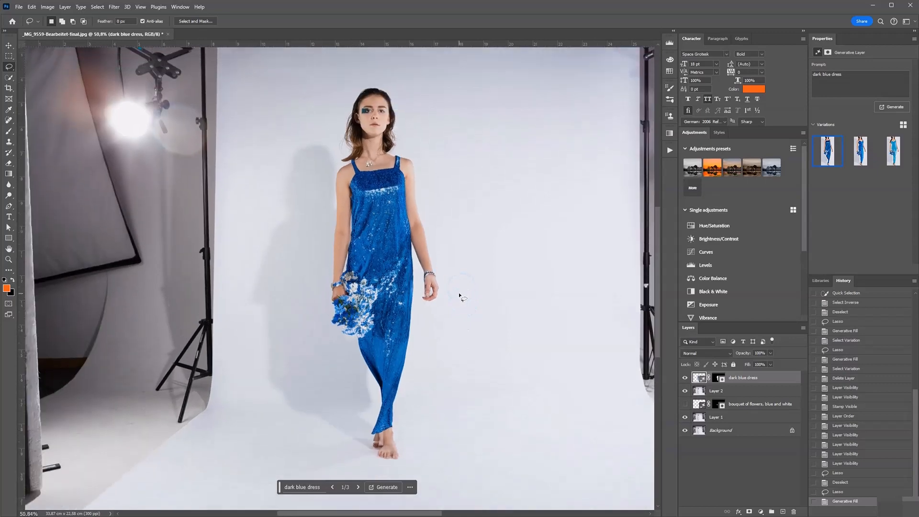
{"action": "scroll", "coordinate": [394, 211], "scroll_direction": "up", "scroll_amount": 5}
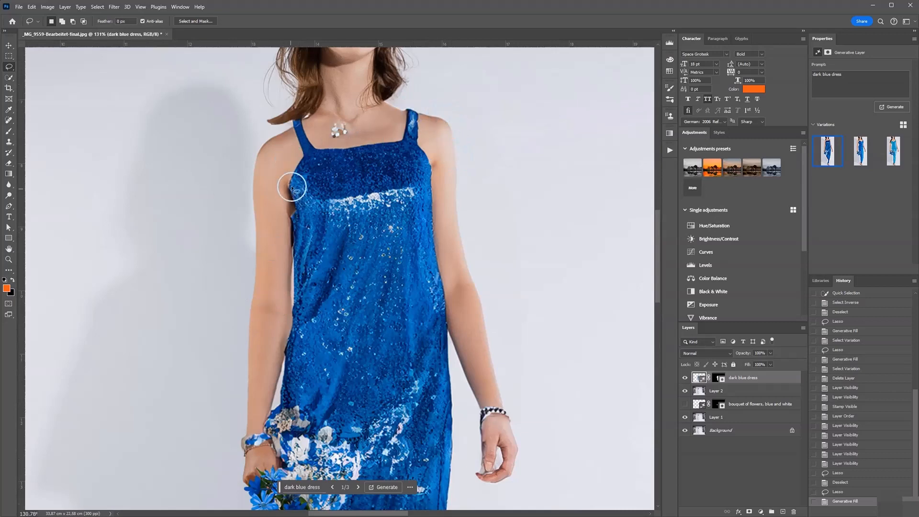
{"action": "scroll", "coordinate": [291, 263], "scroll_direction": "down", "scroll_amount": 1}
{"action": "scroll", "coordinate": [307, 261], "scroll_direction": "down", "scroll_amount": 4}
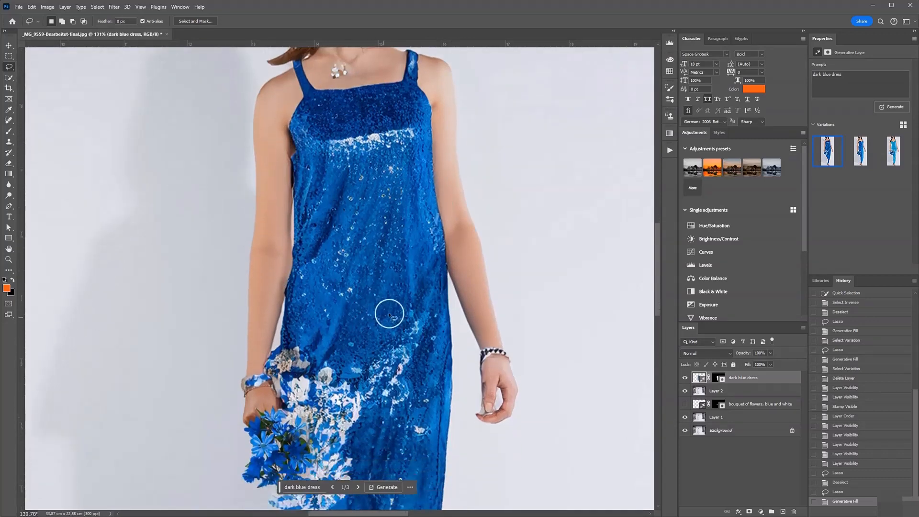
{"action": "scroll", "coordinate": [421, 262], "scroll_direction": "down", "scroll_amount": 3}
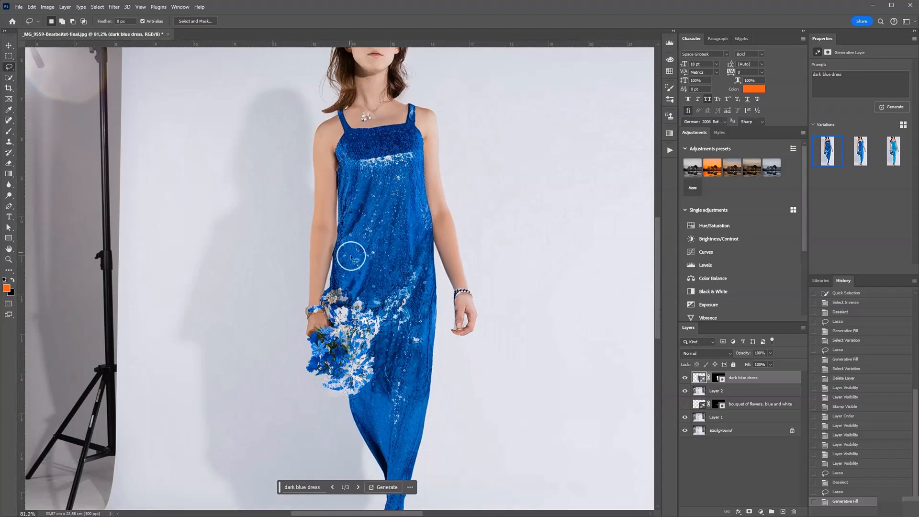
{"action": "scroll", "coordinate": [371, 378], "scroll_direction": "down", "scroll_amount": 6}
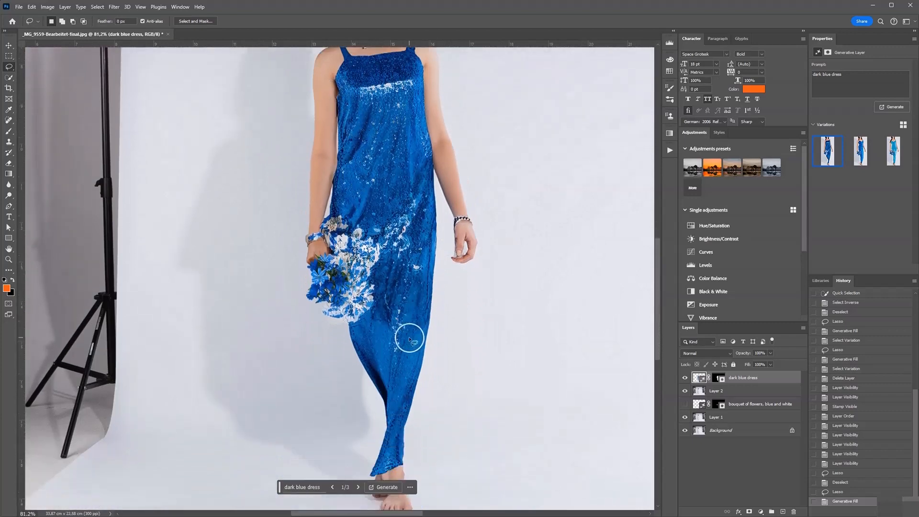
{"action": "scroll", "coordinate": [409, 325], "scroll_direction": "down", "scroll_amount": 2}
{"action": "scroll", "coordinate": [401, 392], "scroll_direction": "up", "scroll_amount": 3}
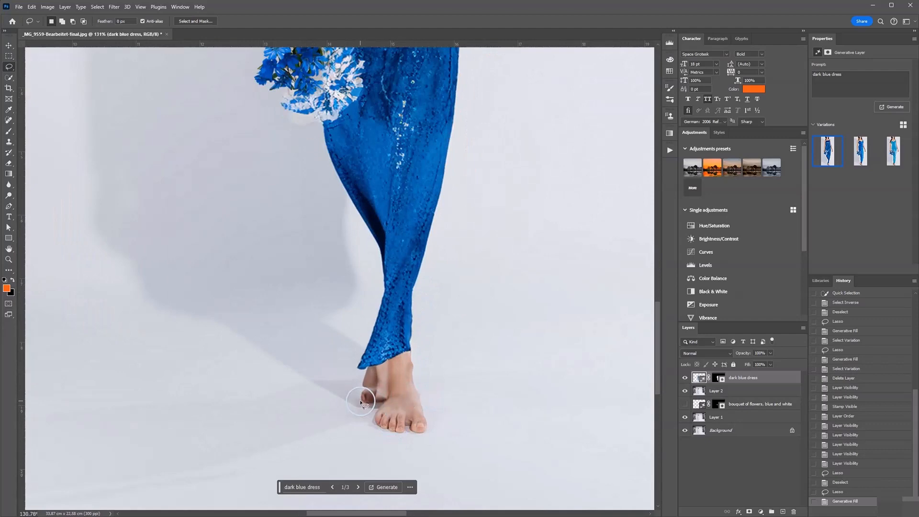
{"action": "scroll", "coordinate": [406, 383], "scroll_direction": "down", "scroll_amount": 3}
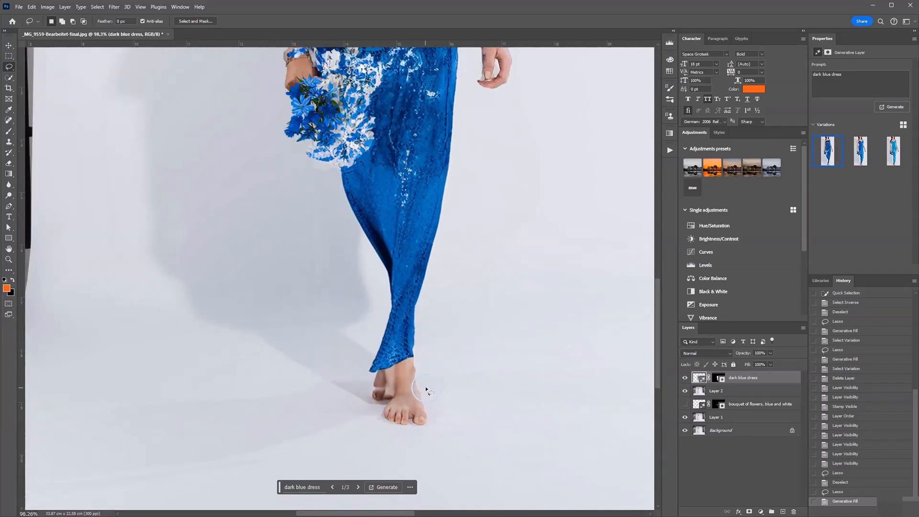
{"action": "scroll", "coordinate": [409, 386], "scroll_direction": "down", "scroll_amount": 4}
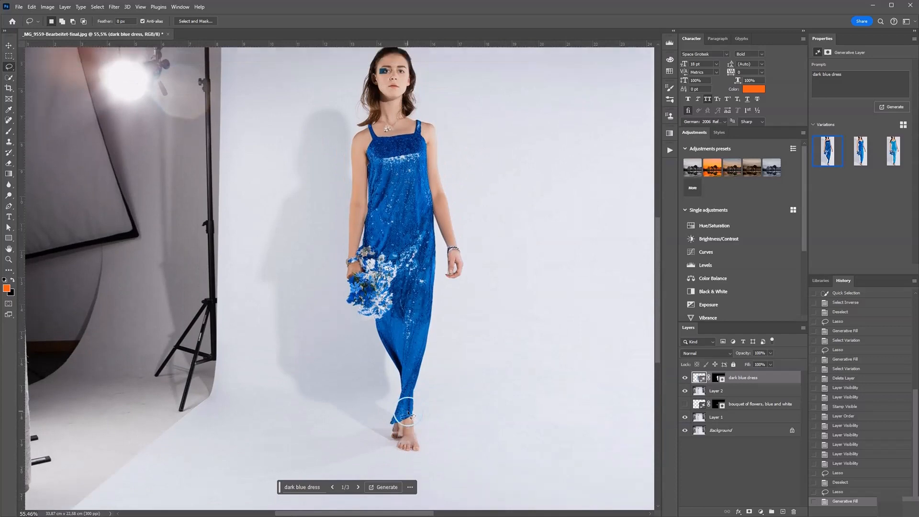
Step: Examine the bouquet's blend into the dress and the bracelet and fingers of the model's free hand up close
{"action": "scroll", "coordinate": [369, 256], "scroll_direction": "up", "scroll_amount": 5}
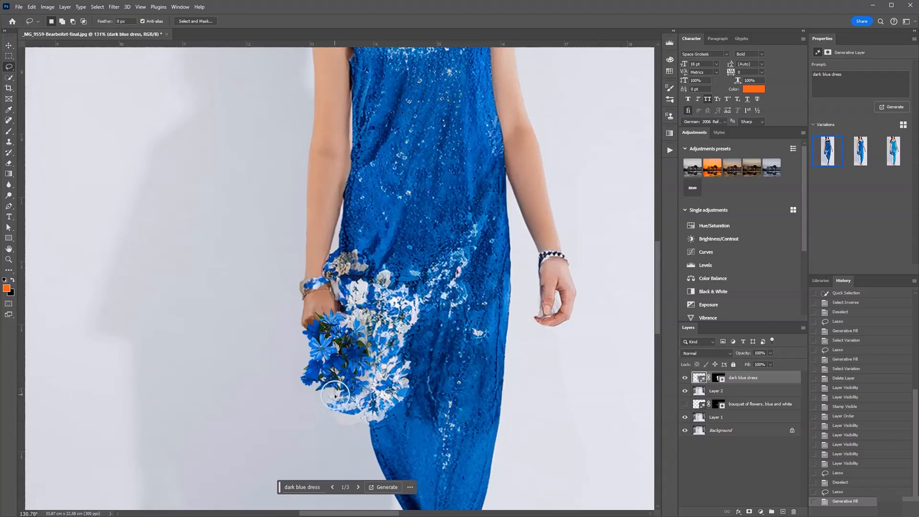
{"action": "scroll", "coordinate": [376, 399], "scroll_direction": "up", "scroll_amount": 3}
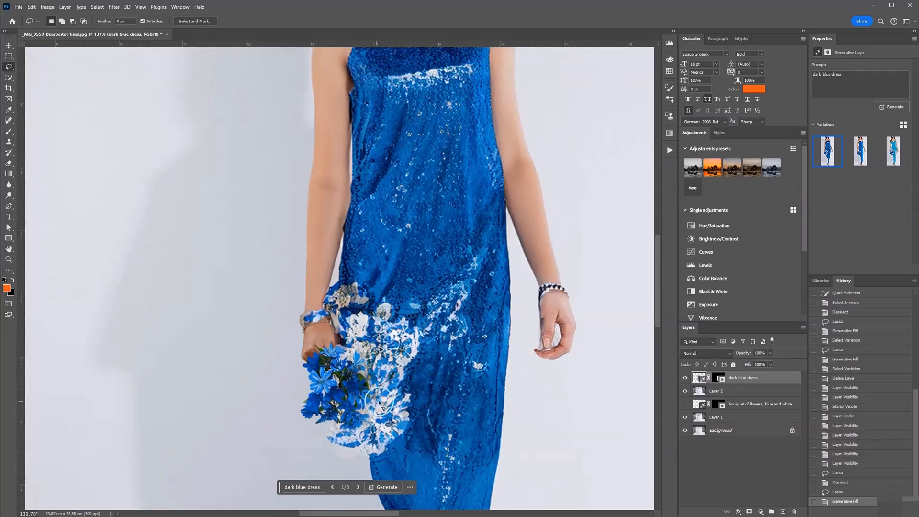
{"action": "scroll", "coordinate": [562, 354], "scroll_direction": "up", "scroll_amount": 5}
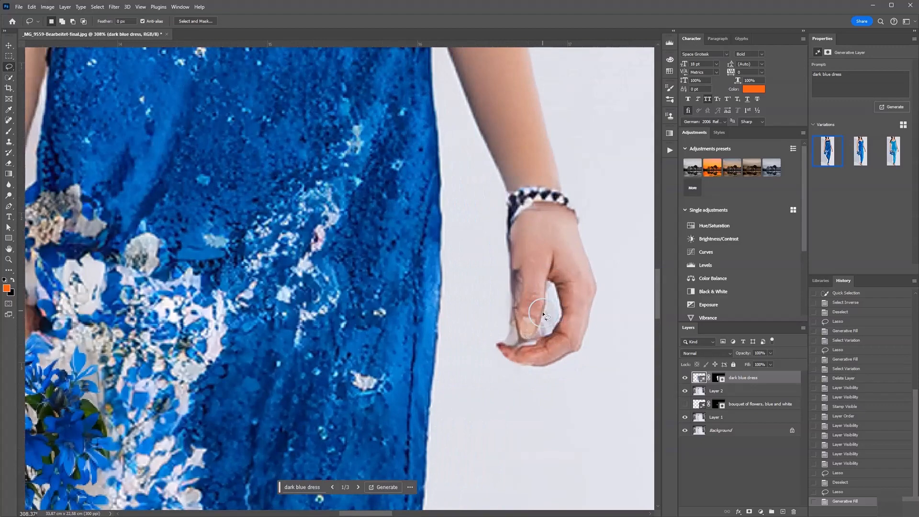
{"action": "scroll", "coordinate": [521, 330], "scroll_direction": "down", "scroll_amount": 1}
{"action": "scroll", "coordinate": [521, 330], "scroll_direction": "down", "scroll_amount": 3}
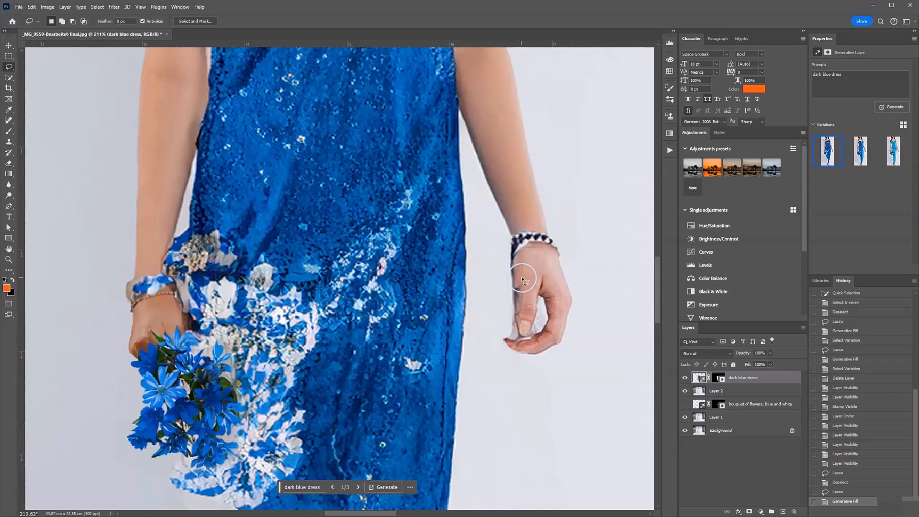
Step: Review the generated blue dress on the whole figure within the studio scene, from several distances
{"action": "scroll", "coordinate": [516, 287], "scroll_direction": "down", "scroll_amount": 8}
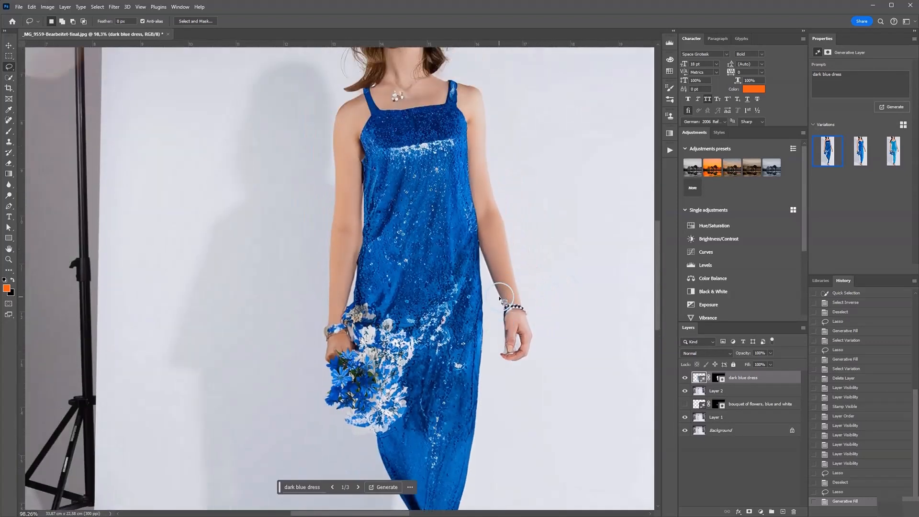
{"action": "scroll", "coordinate": [455, 311], "scroll_direction": "down", "scroll_amount": 2}
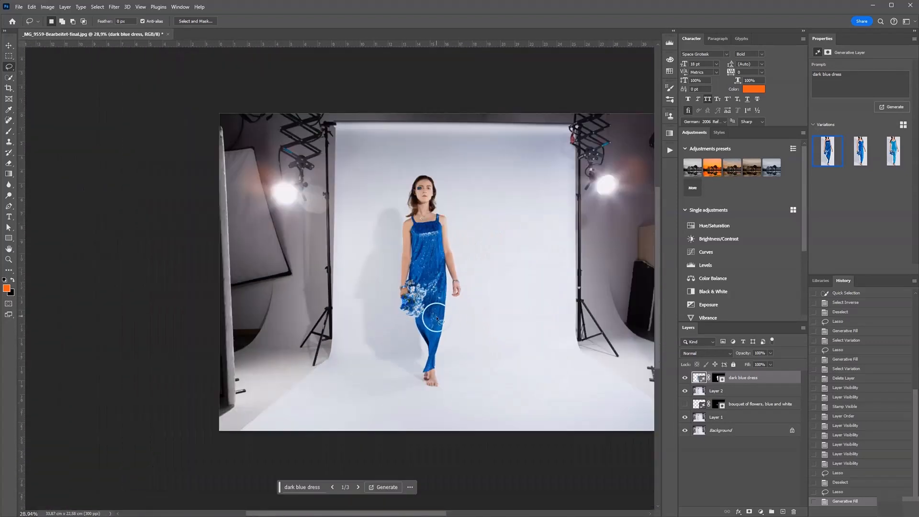
{"action": "scroll", "coordinate": [449, 325], "scroll_direction": "up", "scroll_amount": 1}
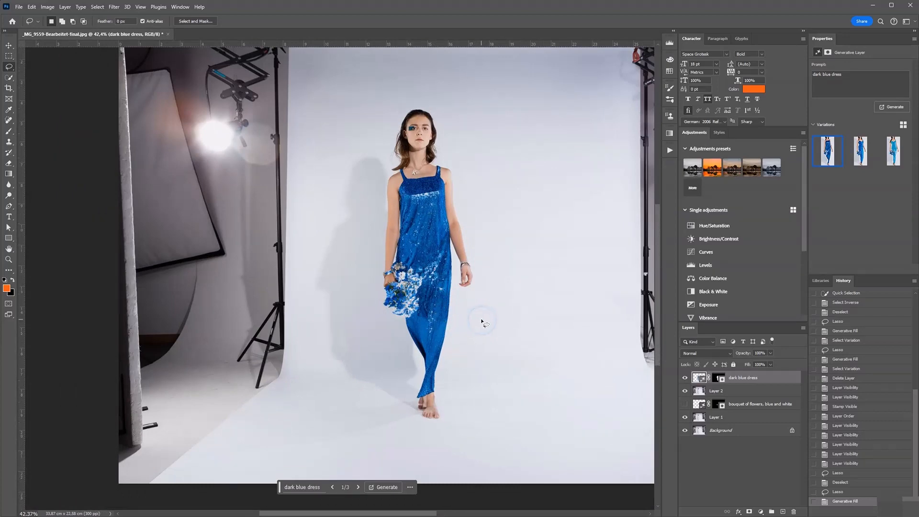
{"action": "scroll", "coordinate": [476, 298], "scroll_direction": "up", "scroll_amount": 2}
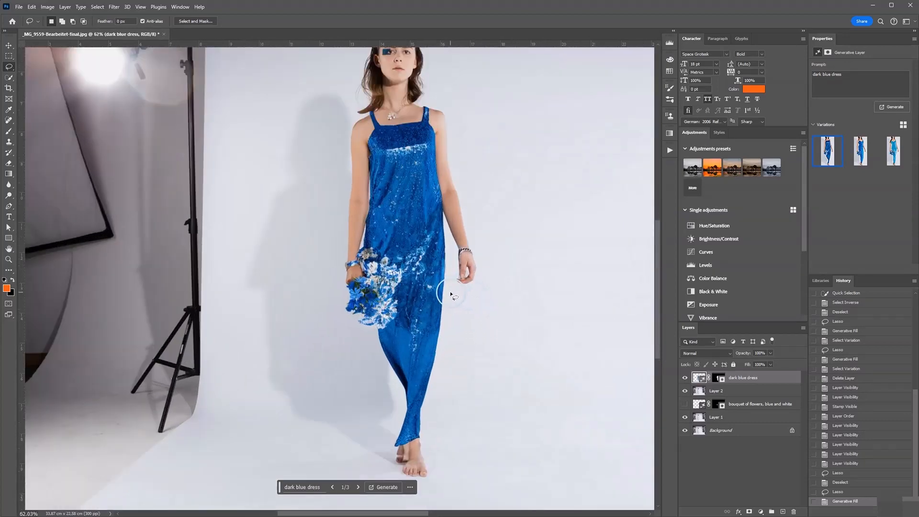
{"action": "scroll", "coordinate": [452, 304], "scroll_direction": "up", "scroll_amount": 1}
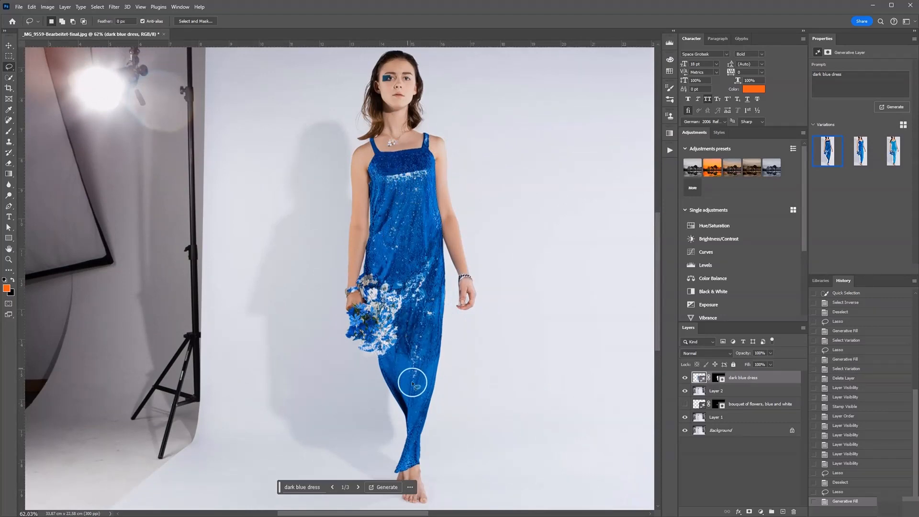
{"action": "scroll", "coordinate": [425, 335], "scroll_direction": "down", "scroll_amount": 3}
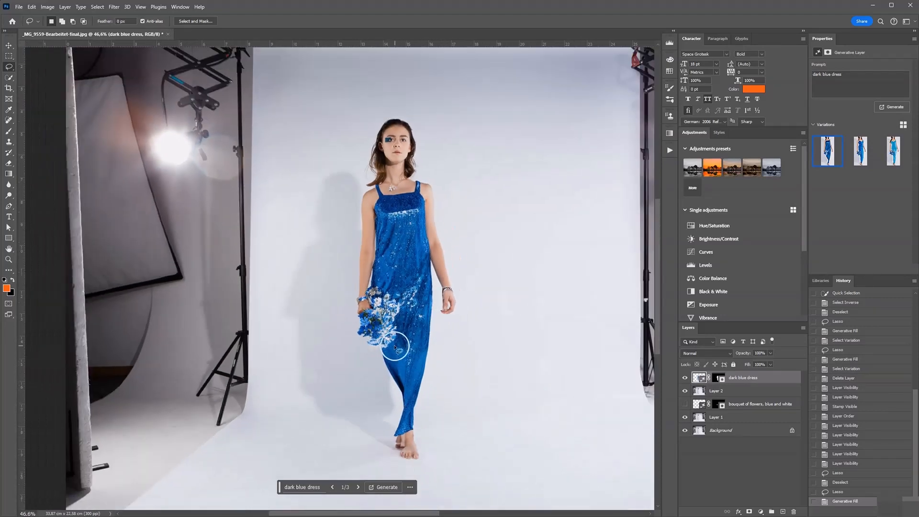
{"action": "scroll", "coordinate": [407, 351], "scroll_direction": "down", "scroll_amount": 1}
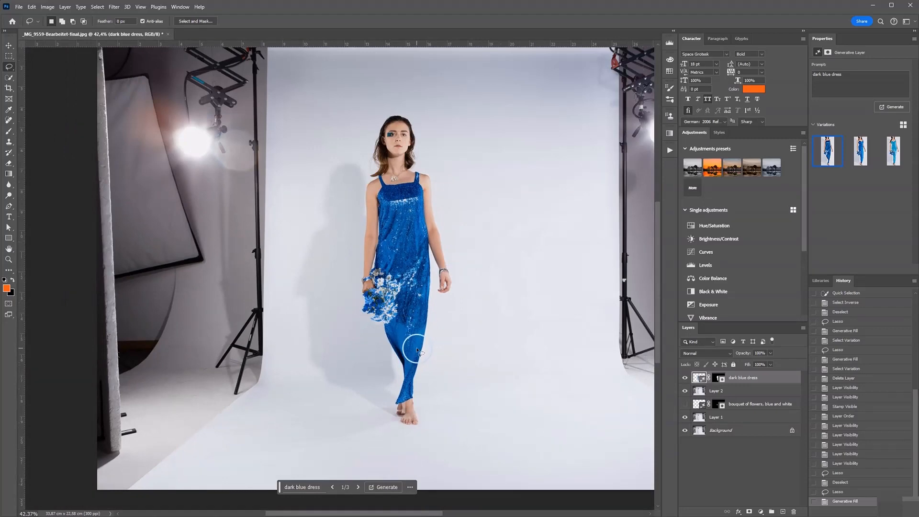
{"action": "scroll", "coordinate": [416, 351], "scroll_direction": "up", "scroll_amount": 2}
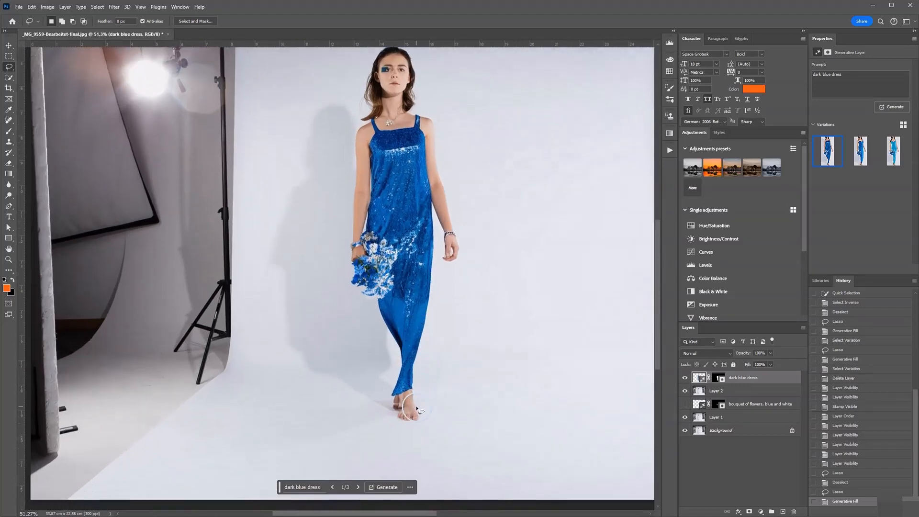
Step: Examine the dress hem and bare feet up close, as well as the edges of the model's free hand
{"action": "scroll", "coordinate": [417, 408], "scroll_direction": "up", "scroll_amount": 9}
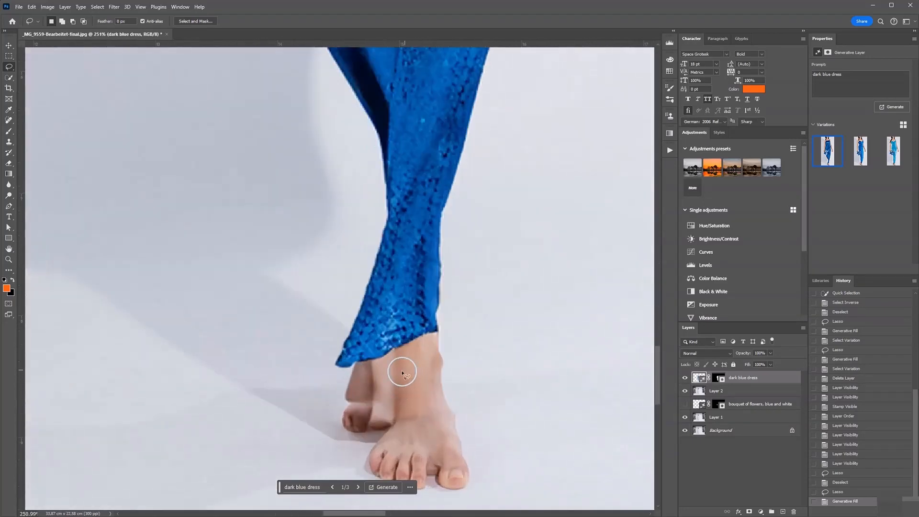
{"action": "scroll", "coordinate": [410, 375], "scroll_direction": "down", "scroll_amount": 11}
{"action": "scroll", "coordinate": [414, 371], "scroll_direction": "up", "scroll_amount": 1}
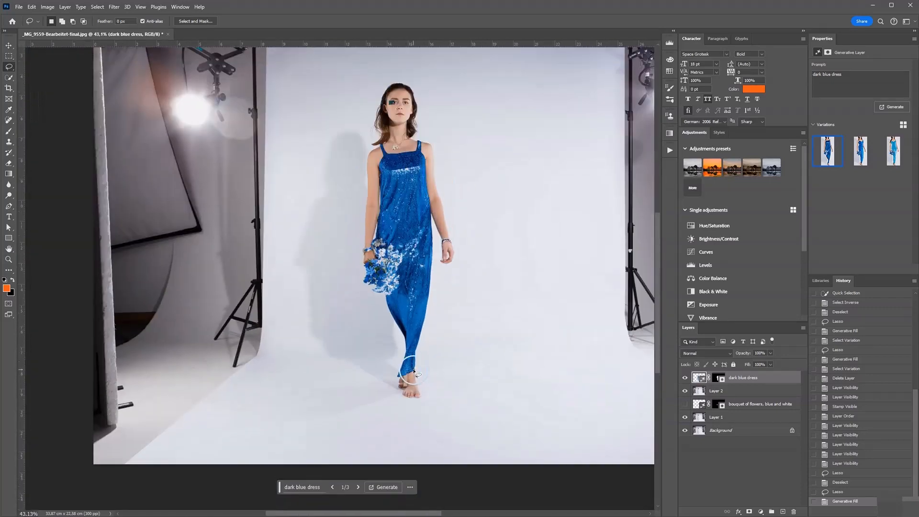
{"action": "scroll", "coordinate": [406, 392], "scroll_direction": "up", "scroll_amount": 8}
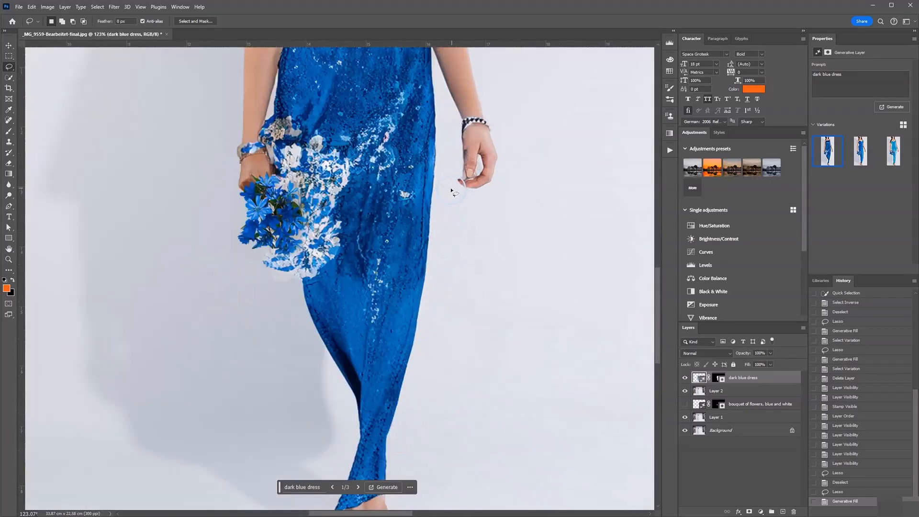
{"action": "scroll", "coordinate": [477, 138], "scroll_direction": "up", "scroll_amount": 6}
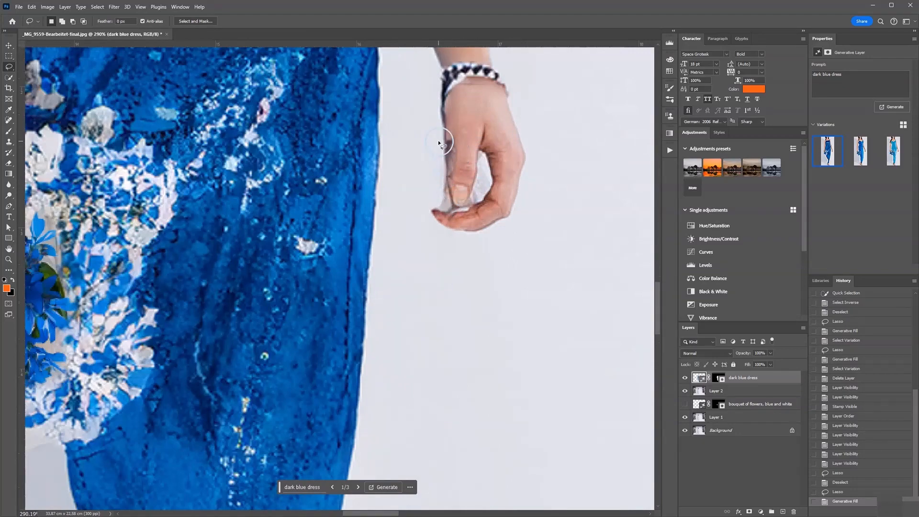
{"action": "scroll", "coordinate": [510, 266], "scroll_direction": "down", "scroll_amount": 6}
{"action": "scroll", "coordinate": [470, 293], "scroll_direction": "down", "scroll_amount": 4}
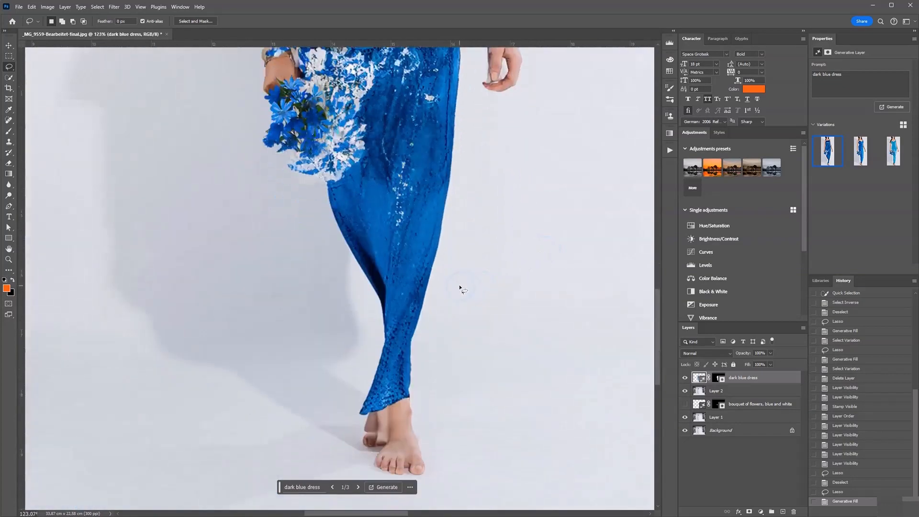
Step: Run Generative Fill on a Lasso selection of about 1.85 by 1.73 cm around the feet with the prompt "black shoes"
{"action": "scroll", "coordinate": [389, 416], "scroll_direction": "up", "scroll_amount": 4}
{"action": "scroll", "coordinate": [388, 416], "scroll_direction": "up", "scroll_amount": 2}
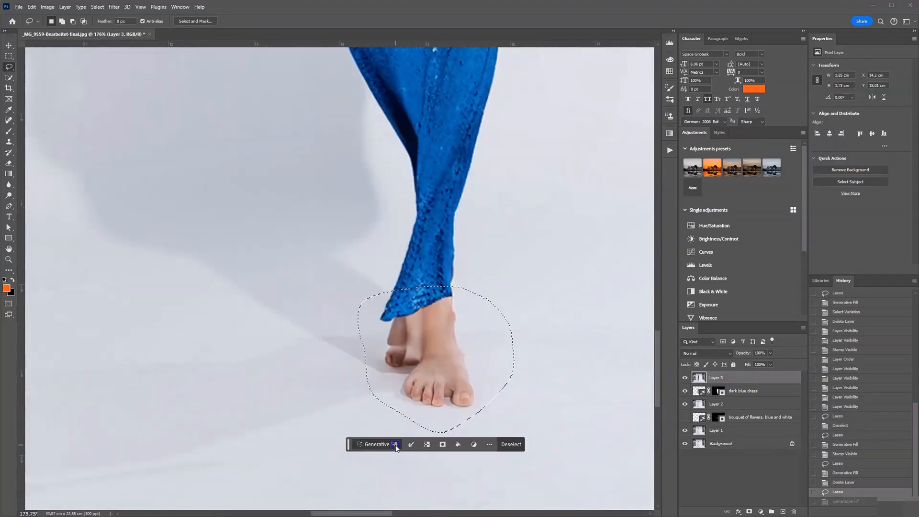
{"action": "left_click", "coordinate": [396, 443]}
{"action": "type", "text": "black shoes"}
{"action": "left_click", "coordinate": [519, 444]}
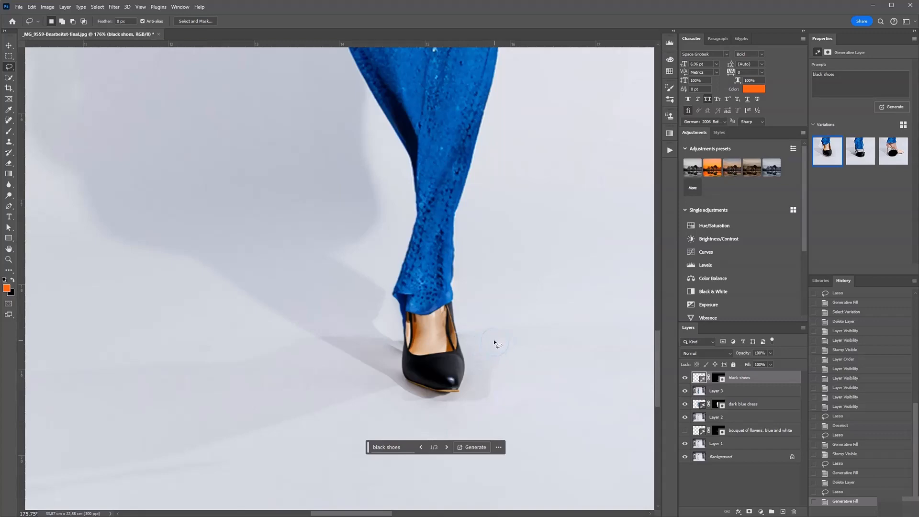
Step: Compare the three black shoes variations on the whole figure and choose the second one
{"action": "scroll", "coordinate": [495, 343], "scroll_direction": "down", "scroll_amount": 15}
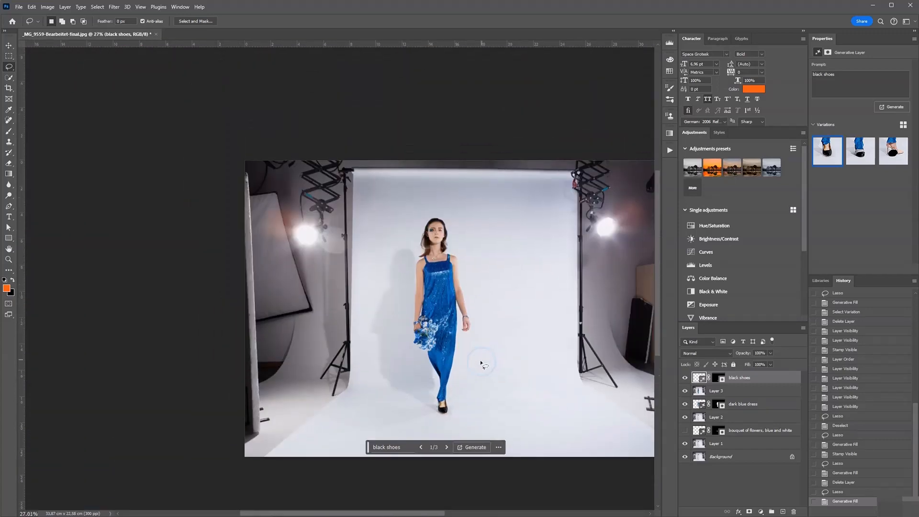
{"action": "scroll", "coordinate": [481, 364], "scroll_direction": "up", "scroll_amount": 5}
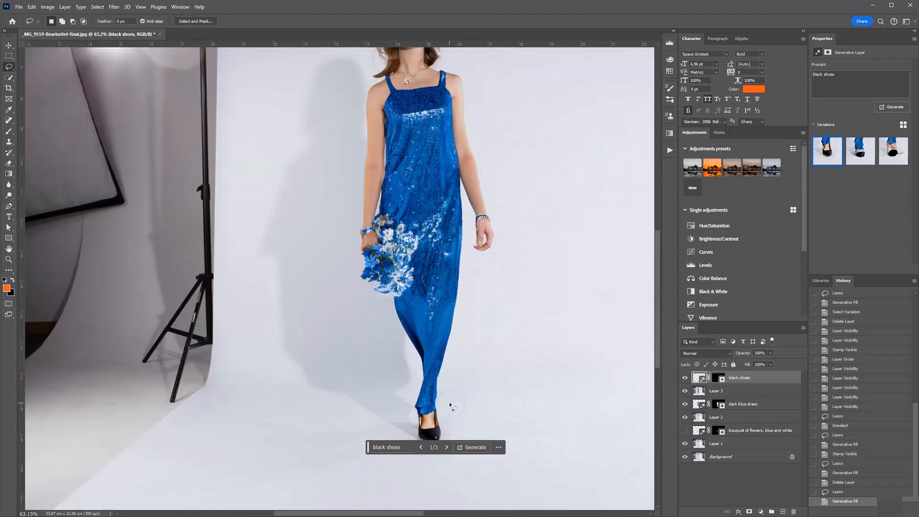
{"action": "left_click", "coordinate": [859, 157]}
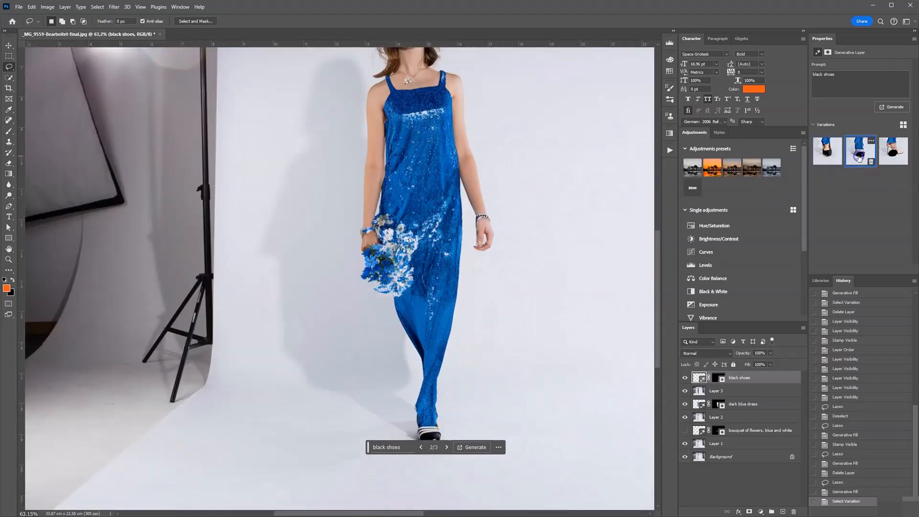
{"action": "scroll", "coordinate": [513, 287], "scroll_direction": "down", "scroll_amount": 3}
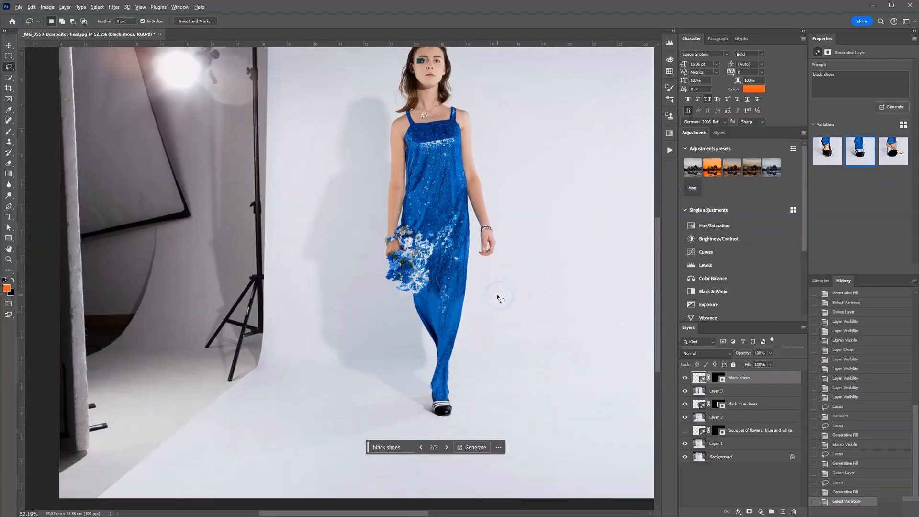
{"action": "scroll", "coordinate": [497, 298], "scroll_direction": "down", "scroll_amount": 1}
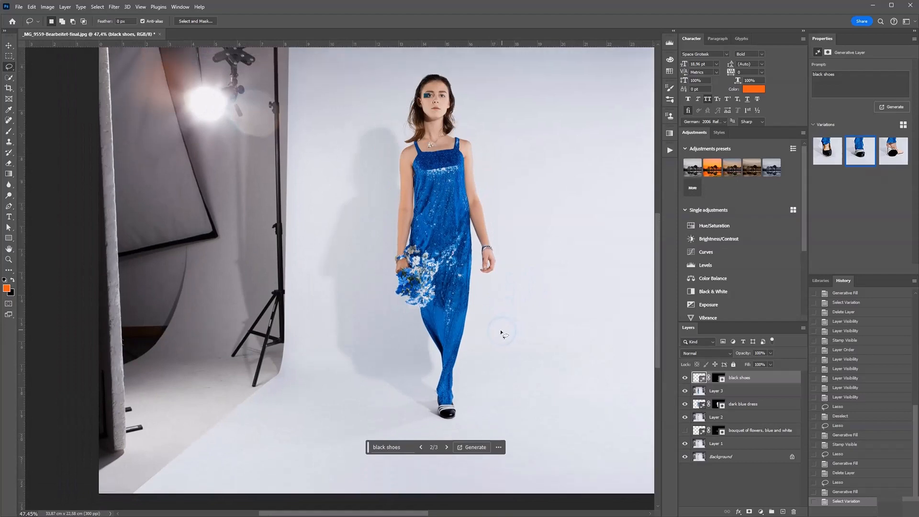
{"action": "scroll", "coordinate": [503, 334], "scroll_direction": "up", "scroll_amount": 1}
{"action": "left_click", "coordinate": [884, 157]}
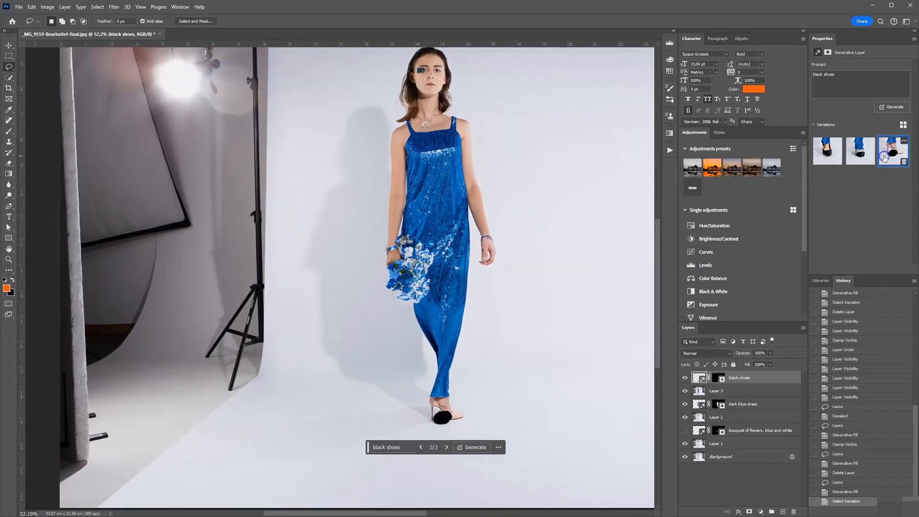
{"action": "left_click", "coordinate": [824, 159]}
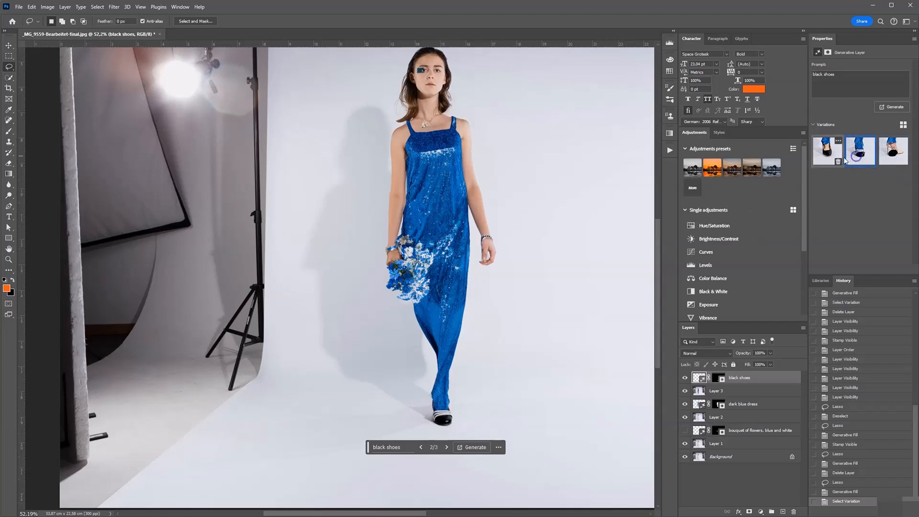
{"action": "left_click", "coordinate": [853, 158]}
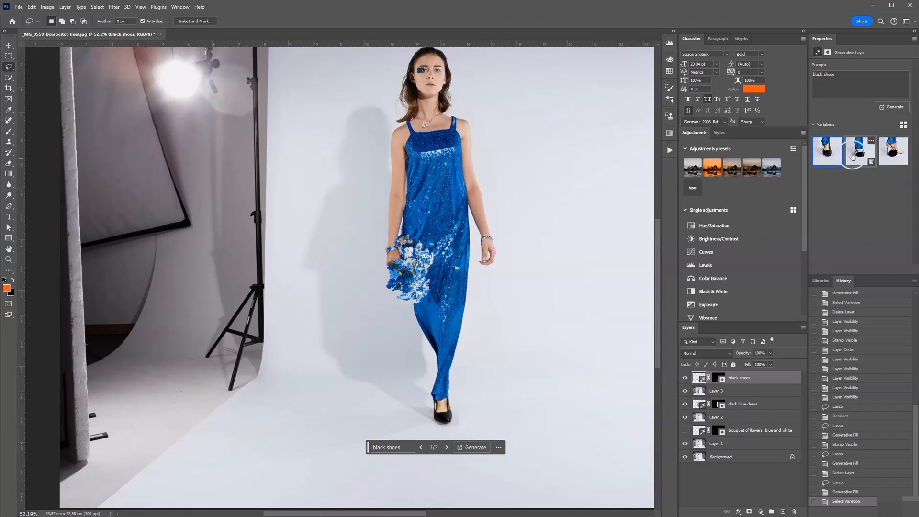
Step: Review the chosen shoes with the whole outfit, and toggle the visibility of Layer 3 off and on
{"action": "scroll", "coordinate": [550, 389], "scroll_direction": "down", "scroll_amount": 4}
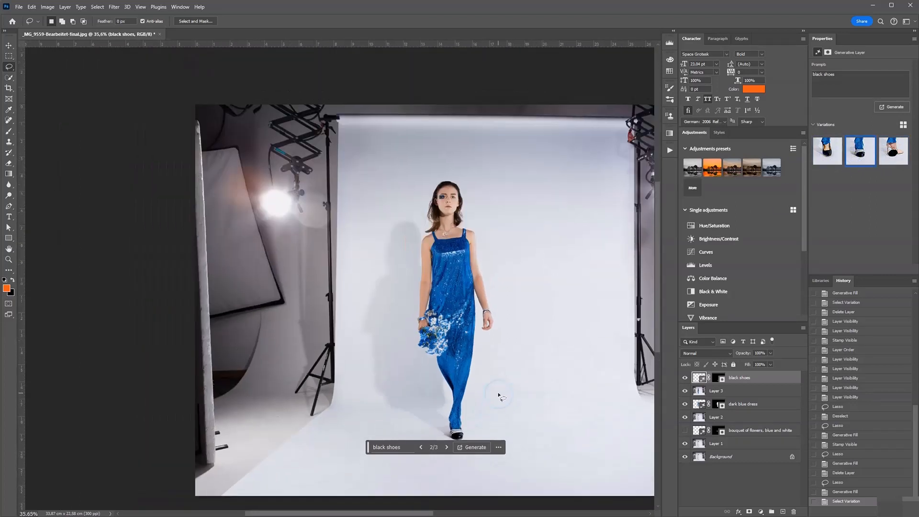
{"action": "scroll", "coordinate": [499, 396], "scroll_direction": "up", "scroll_amount": 2}
{"action": "scroll", "coordinate": [500, 390], "scroll_direction": "up", "scroll_amount": 1}
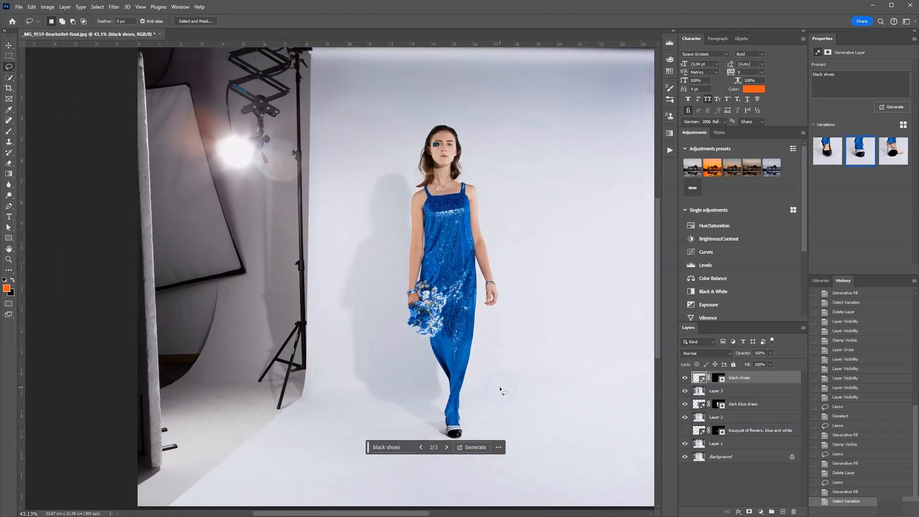
{"action": "scroll", "coordinate": [498, 383], "scroll_direction": "up", "scroll_amount": 1}
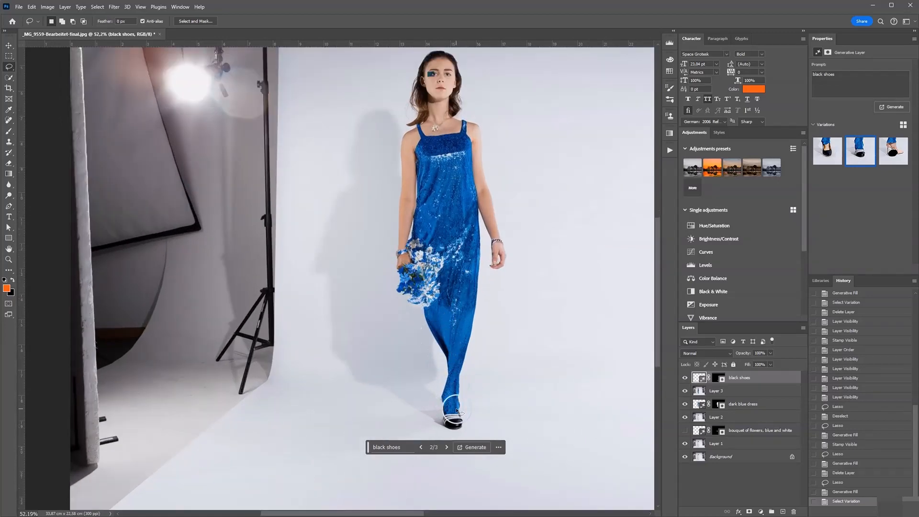
{"action": "scroll", "coordinate": [463, 404], "scroll_direction": "down", "scroll_amount": 1}
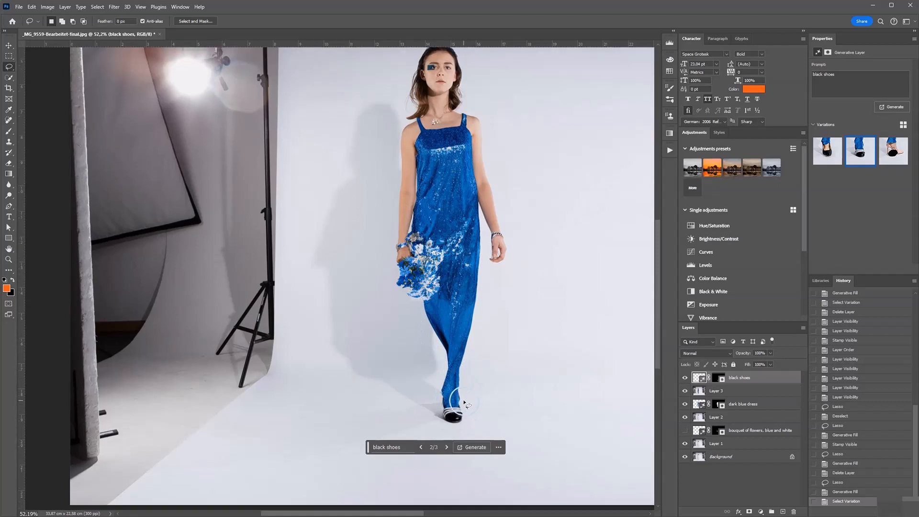
{"action": "scroll", "coordinate": [463, 403], "scroll_direction": "down", "scroll_amount": 2}
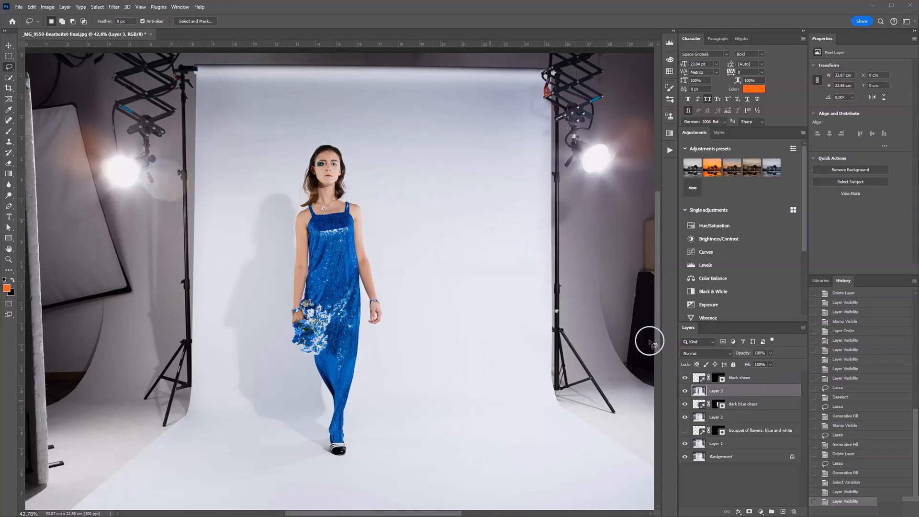
{"action": "left_click", "coordinate": [685, 390]}
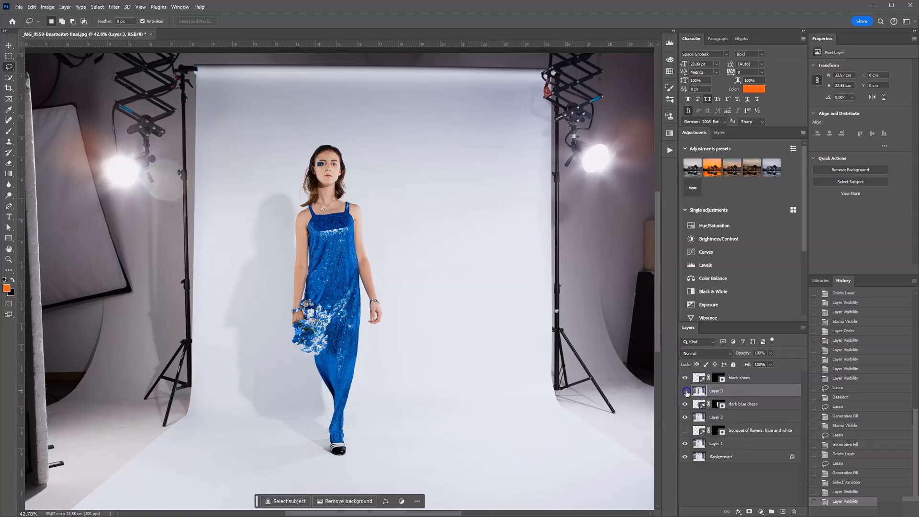
{"action": "left_click", "coordinate": [685, 391]}
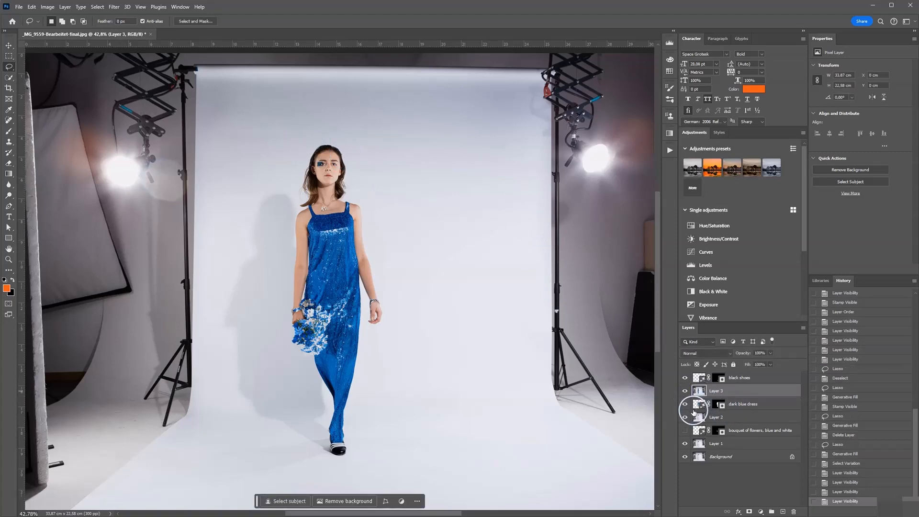
Step: Draw a freehand Lasso selection about 1.7 by 0.8 cm around the top of the model's head and forehead
{"action": "scroll", "coordinate": [306, 144], "scroll_direction": "up", "scroll_amount": 6}
{"action": "scroll", "coordinate": [359, 130], "scroll_direction": "up", "scroll_amount": 3}
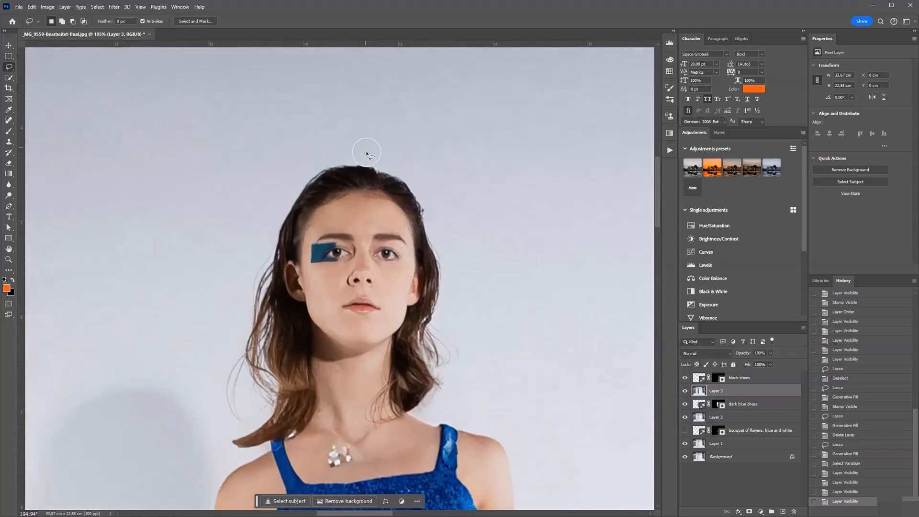
{"action": "left_click_drag", "start_coordinate": [287, 226], "coordinate": [389, 230]}
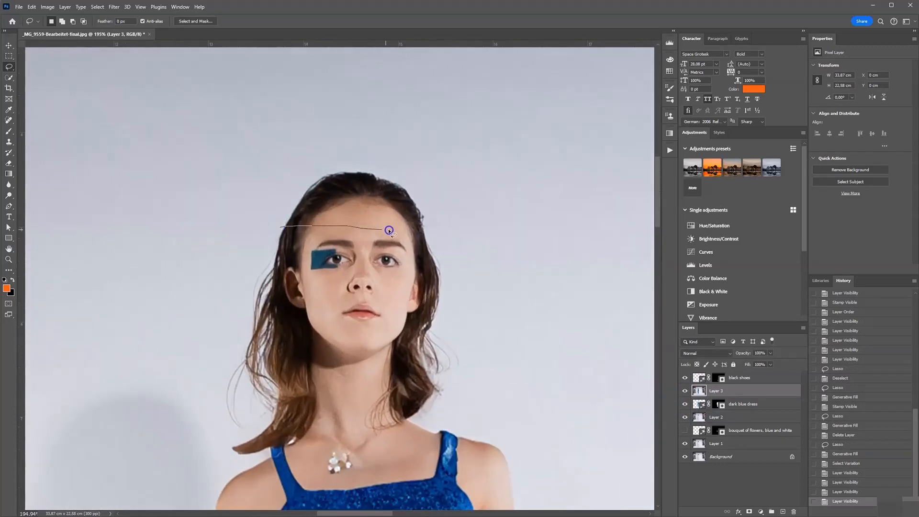
{"action": "mouse_move", "coordinate": [377, 162]}
{"action": "left_mouse_down"}
{"action": "mouse_move", "coordinate": [300, 173]}
{"action": "mouse_move", "coordinate": [283, 225]}
{"action": "left_mouse_up"}
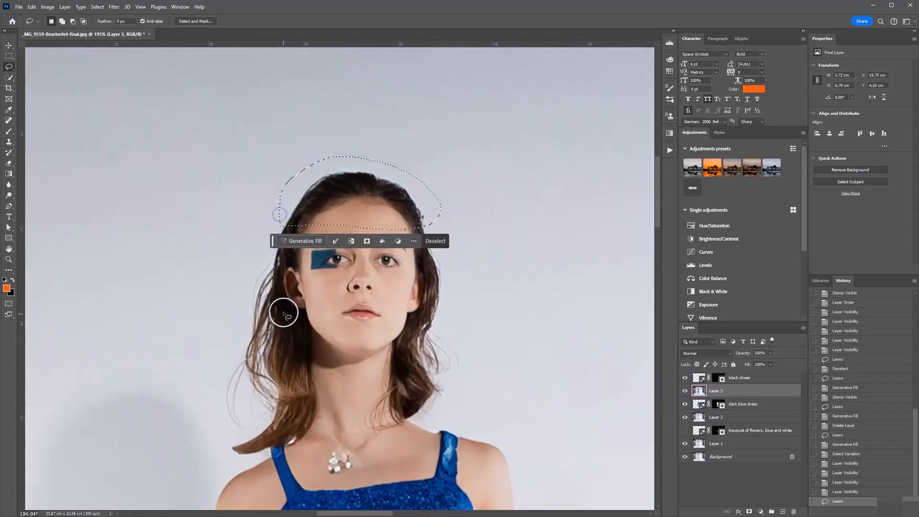
Step: Run Generative Fill on the selection around the top of the head with the prompt "blue and white flower crown"
{"action": "left_click", "coordinate": [306, 241]}
{"action": "type", "text": "blue "}
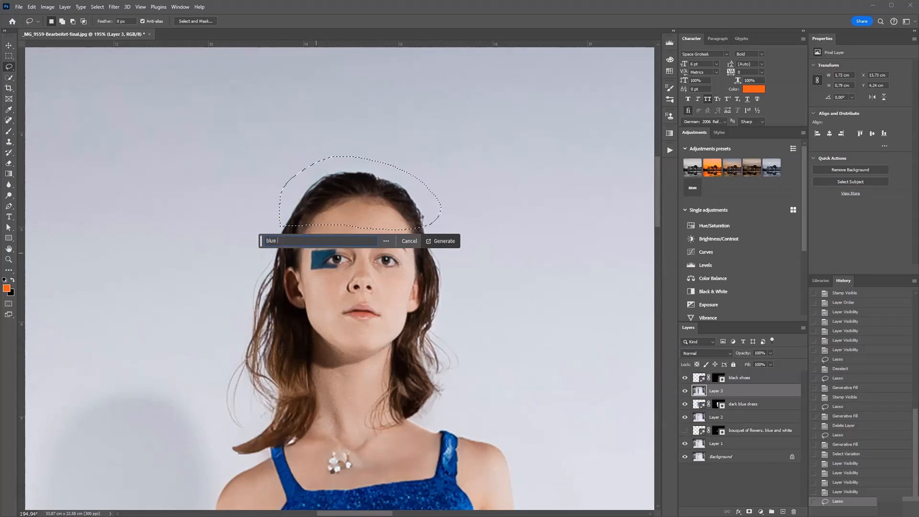
{"action": "type", "text": "and white flow"}
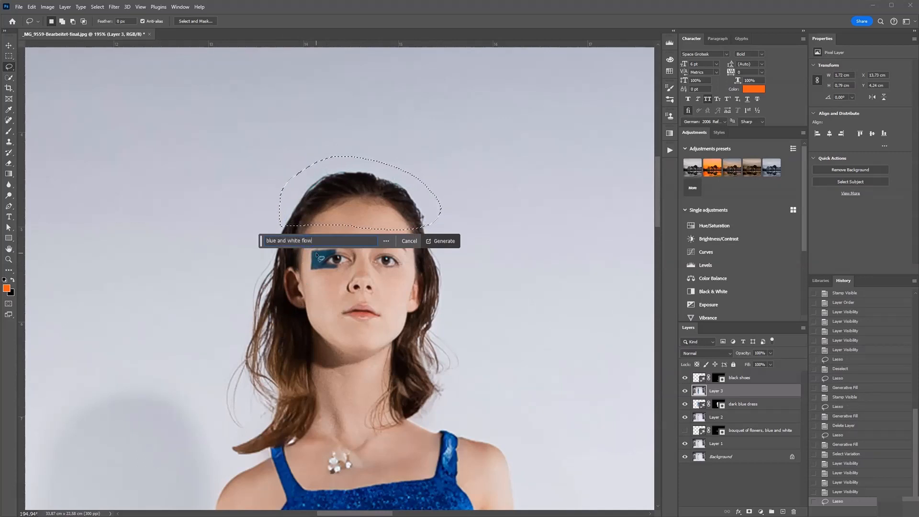
{"action": "type", "text": "er crown"}
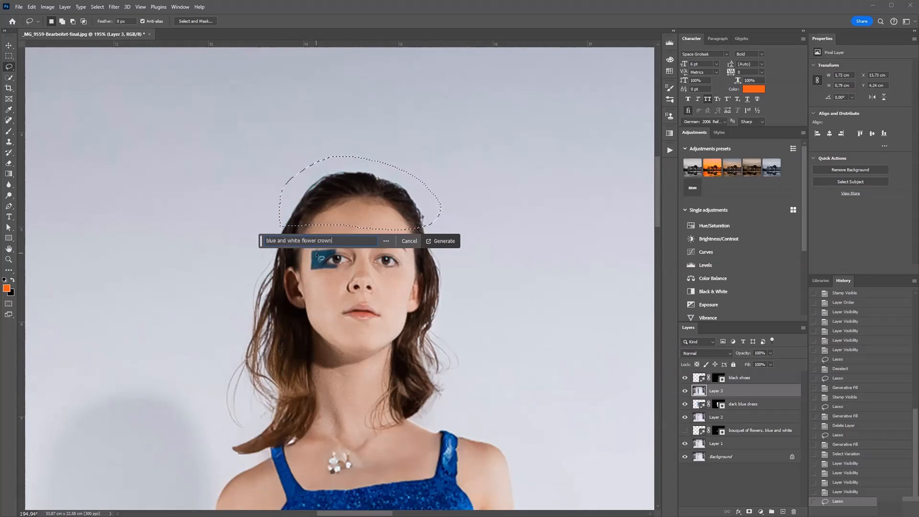
{"action": "key", "text": "Return"}
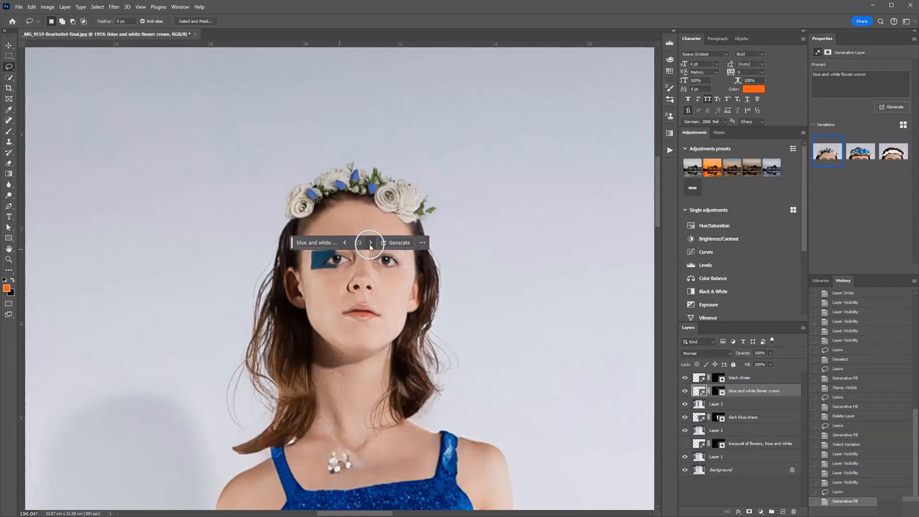
Step: Compare the three flower crown variations up close and on the whole figure, and choose the third one
{"action": "left_click", "coordinate": [370, 243]}
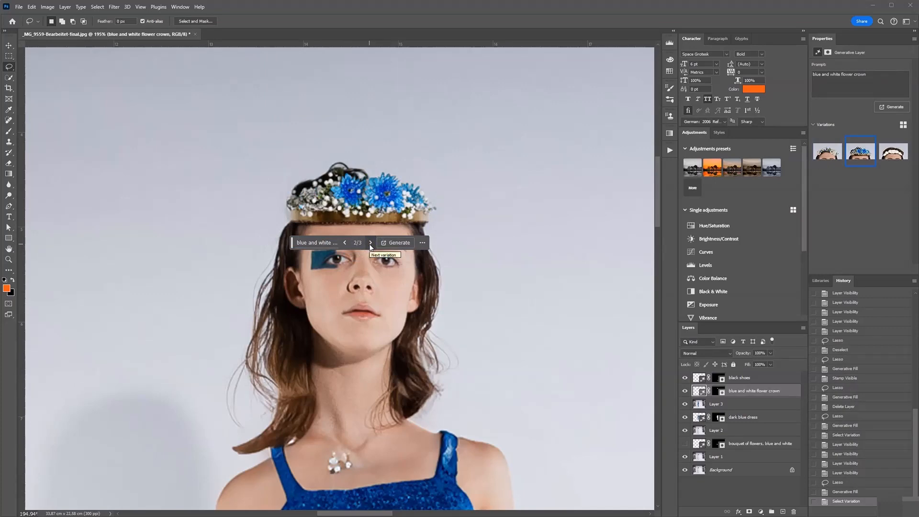
{"action": "left_click", "coordinate": [370, 243]}
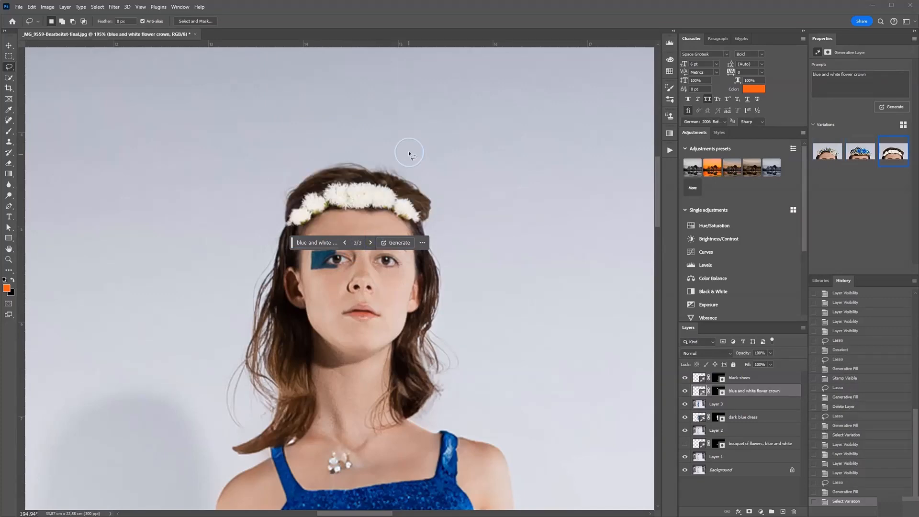
{"action": "scroll", "coordinate": [408, 150], "scroll_direction": "down", "scroll_amount": 5}
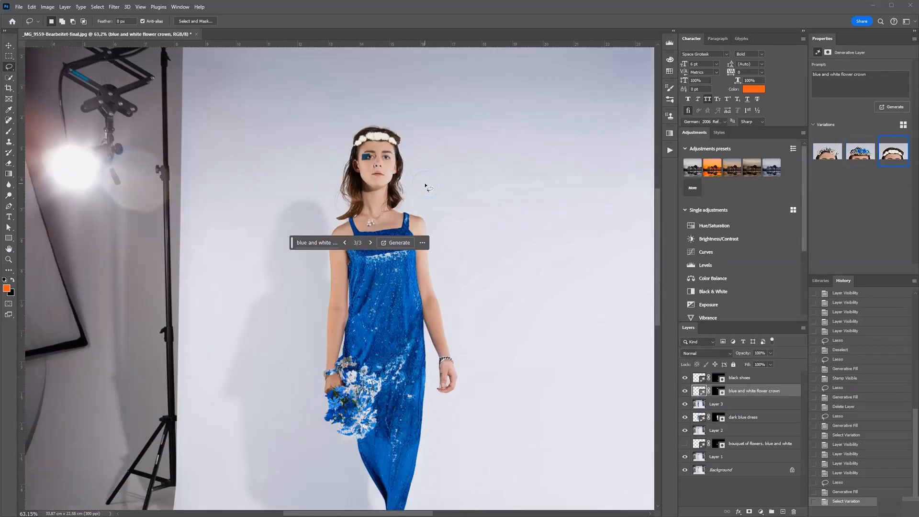
{"action": "scroll", "coordinate": [426, 186], "scroll_direction": "down", "scroll_amount": 1}
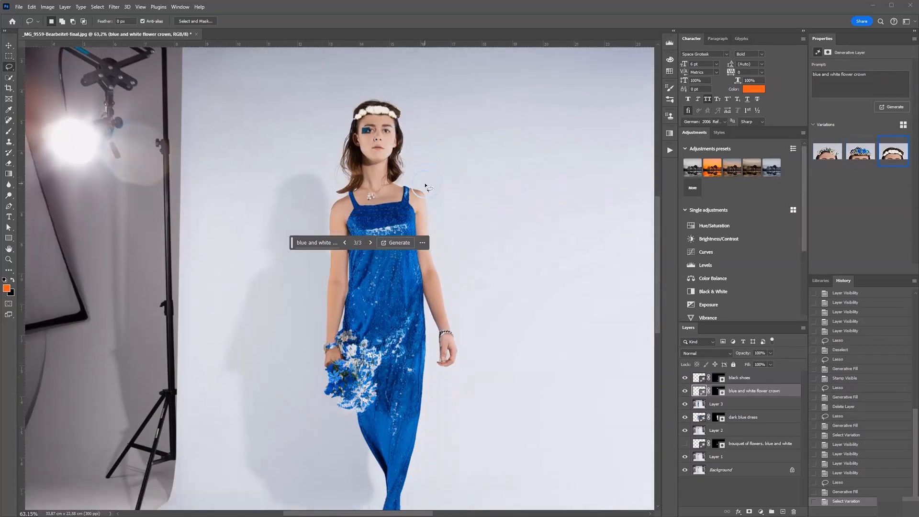
{"action": "left_click", "coordinate": [345, 243]}
{"action": "left_click", "coordinate": [344, 243]}
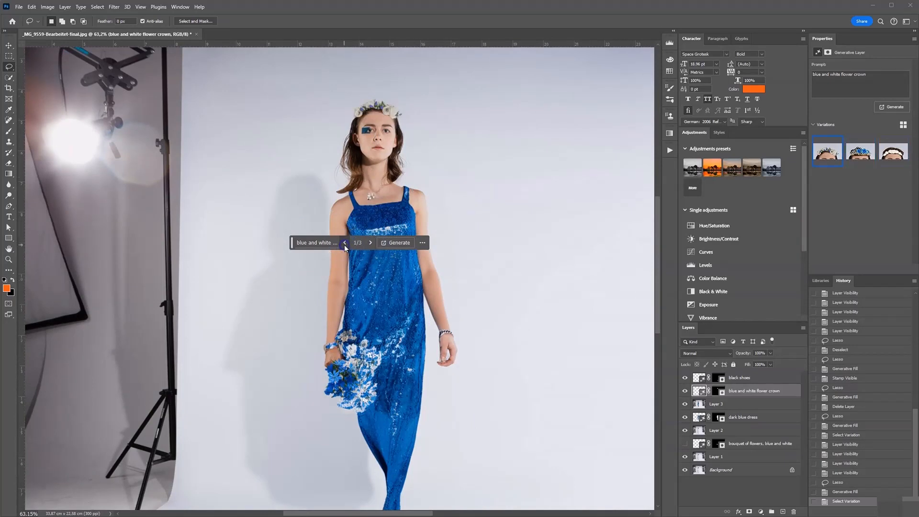
{"action": "left_click", "coordinate": [372, 243]}
{"action": "left_click", "coordinate": [373, 242]}
{"action": "scroll", "coordinate": [364, 138], "scroll_direction": "up", "scroll_amount": 5}
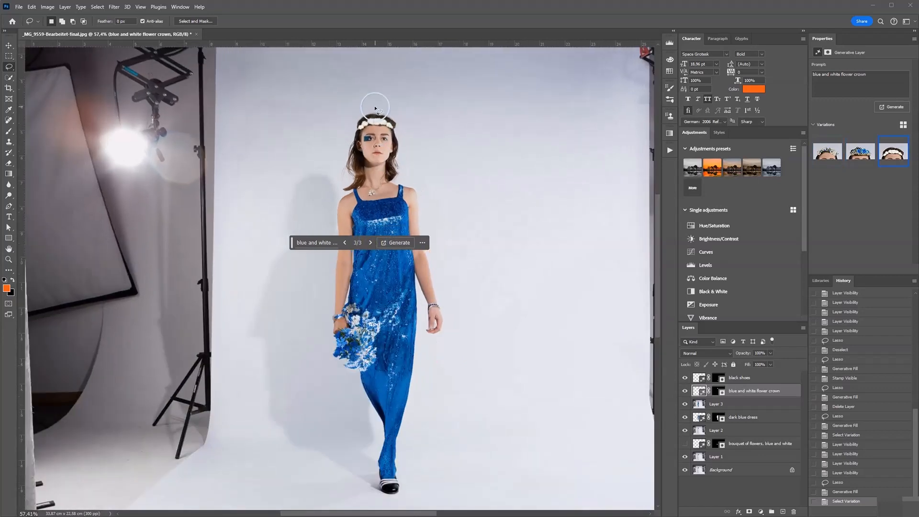
{"action": "scroll", "coordinate": [423, 198], "scroll_direction": "down", "scroll_amount": 6}
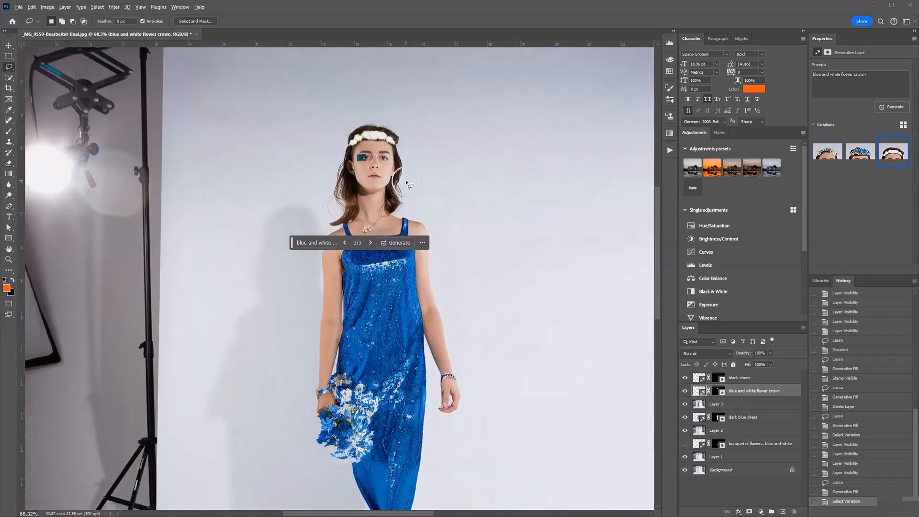
{"action": "scroll", "coordinate": [384, 199], "scroll_direction": "down", "scroll_amount": 2}
{"action": "scroll", "coordinate": [400, 193], "scroll_direction": "up", "scroll_amount": 3}
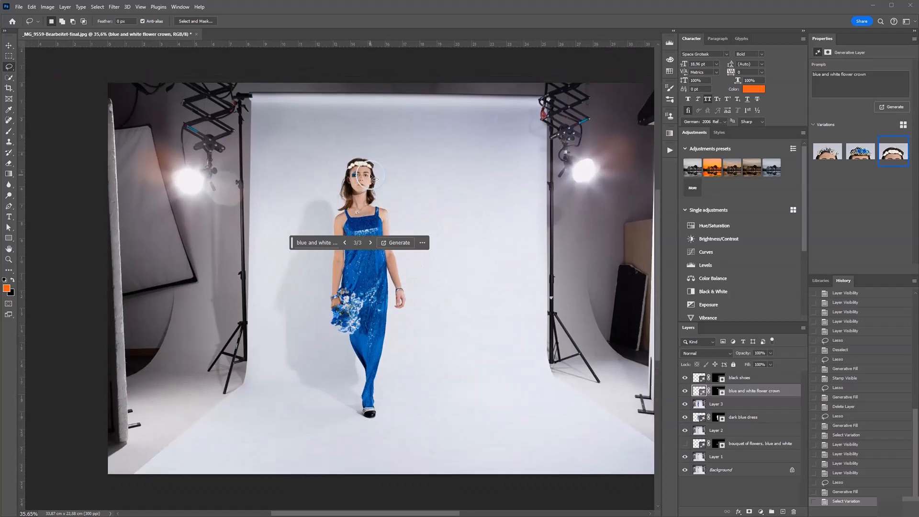
Step: Compare the restyled photo with the original by hiding all layers except Background and showing them all again
{"action": "left_click", "coordinate": [746, 484]}
{"action": "scroll", "coordinate": [346, 321], "scroll_direction": "up", "scroll_amount": 1}
{"action": "scroll", "coordinate": [347, 370], "scroll_direction": "up", "scroll_amount": 3}
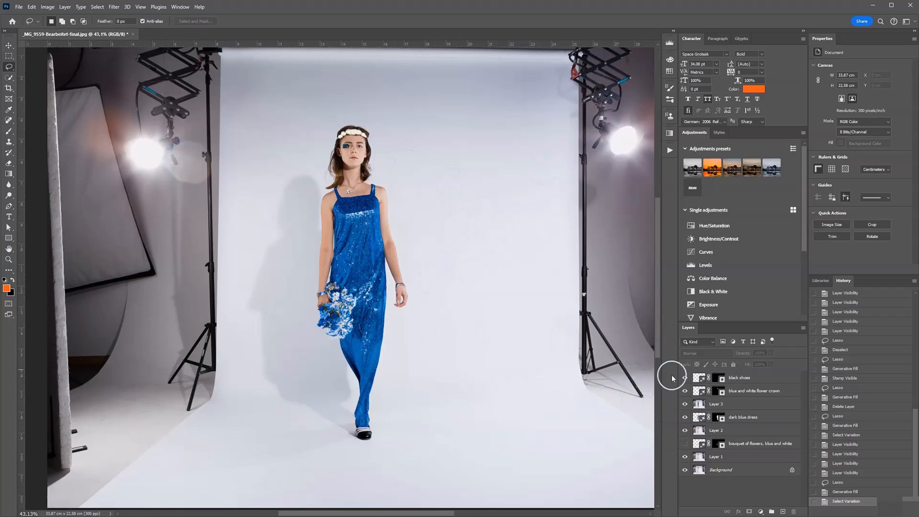
{"action": "right_click", "coordinate": [685, 471]}
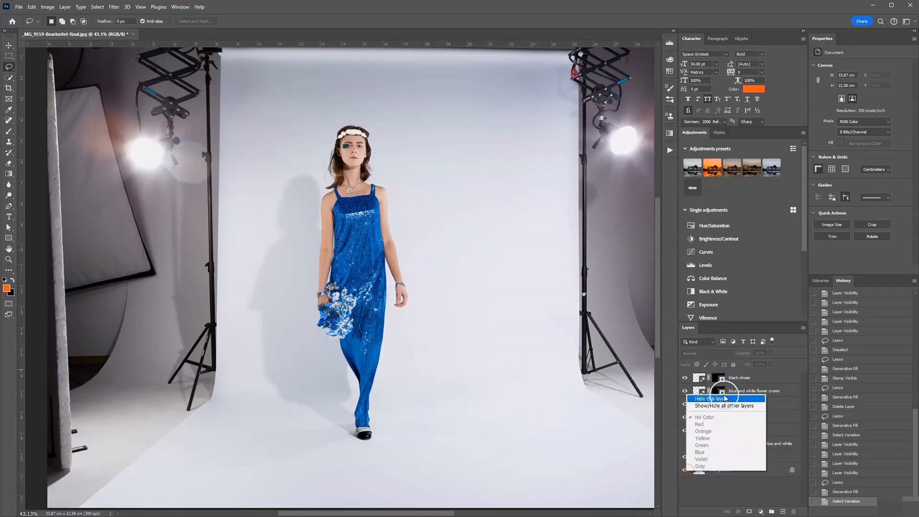
{"action": "left_click", "coordinate": [722, 405]}
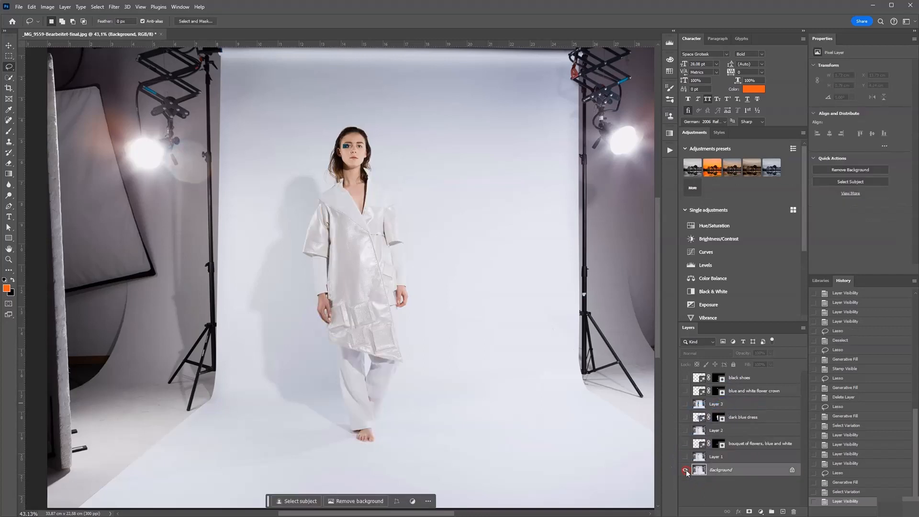
{"action": "right_click", "coordinate": [686, 471]}
{"action": "left_click", "coordinate": [726, 407]}
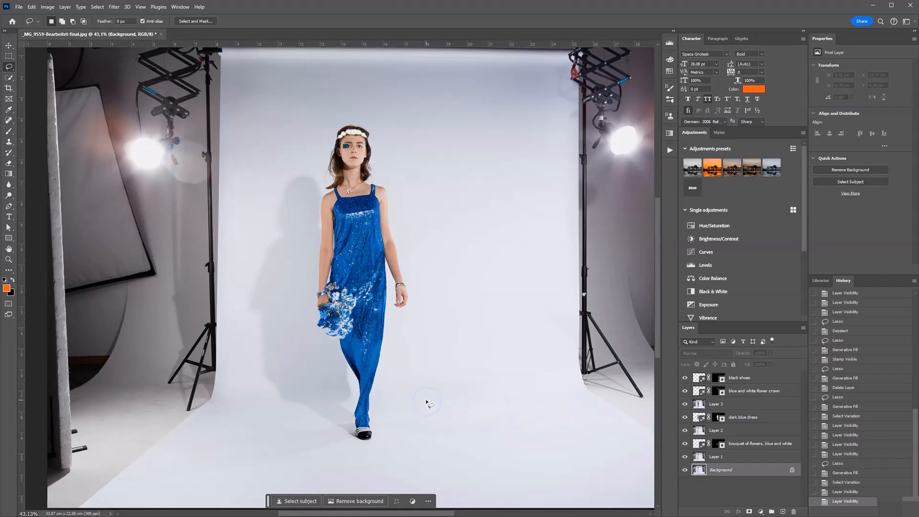
{"action": "scroll", "coordinate": [376, 375], "scroll_direction": "down", "scroll_amount": 3}
{"action": "scroll", "coordinate": [391, 290], "scroll_direction": "up", "scroll_amount": 1}
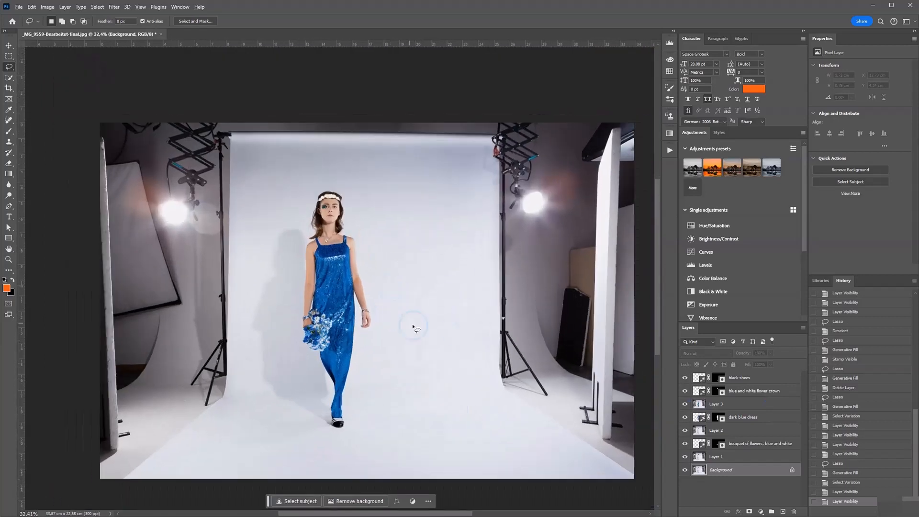
Step: On Layer 3, draw a freehand Lasso selection about 31.4 by 21.4 cm around the white studio backdrop and invert it
{"action": "left_click", "coordinate": [718, 404]}
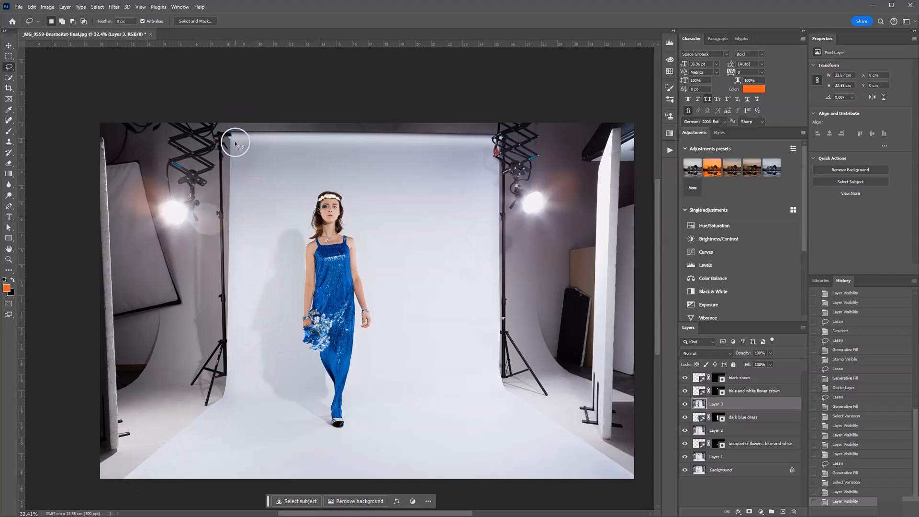
{"action": "left_click_drag", "start_coordinate": [235, 141], "coordinate": [236, 353]}
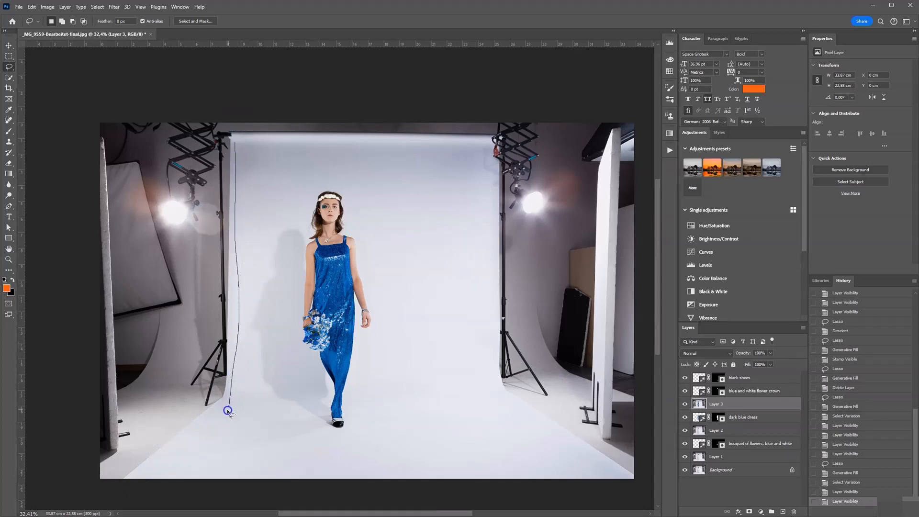
{"action": "left_click_drag", "start_coordinate": [228, 411], "coordinate": [163, 458]}
{"action": "left_click_drag", "start_coordinate": [201, 500], "coordinate": [506, 496]}
{"action": "left_click_drag", "start_coordinate": [586, 456], "coordinate": [537, 424]}
{"action": "left_click_drag", "start_coordinate": [493, 360], "coordinate": [491, 186]}
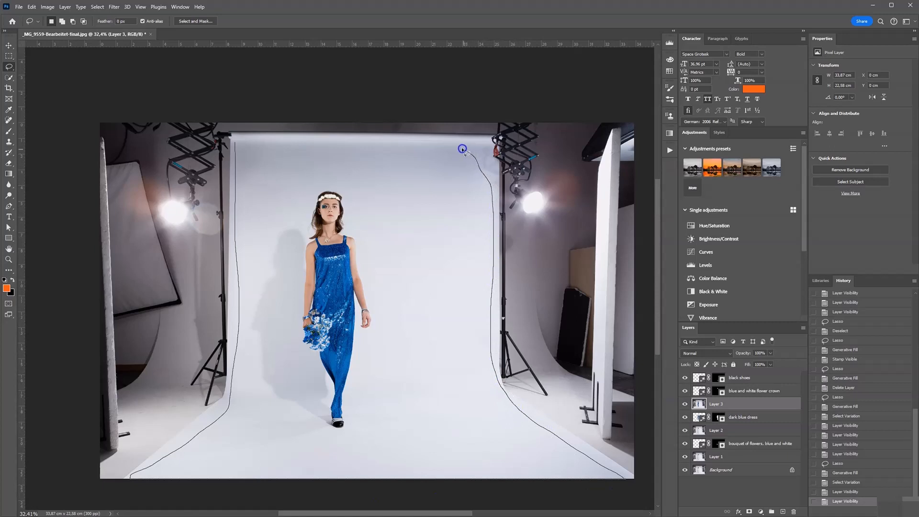
{"action": "left_click_drag", "start_coordinate": [462, 148], "coordinate": [451, 144]}
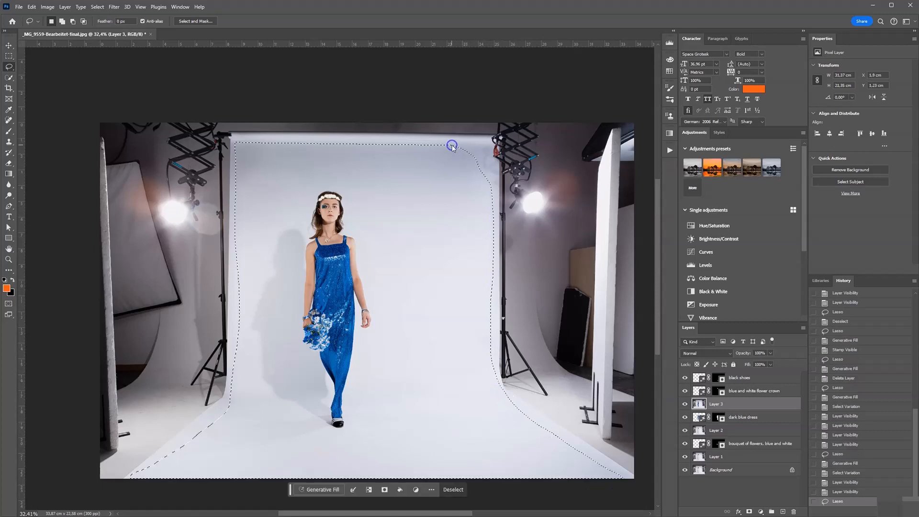
{"action": "left_click", "coordinate": [370, 490]}
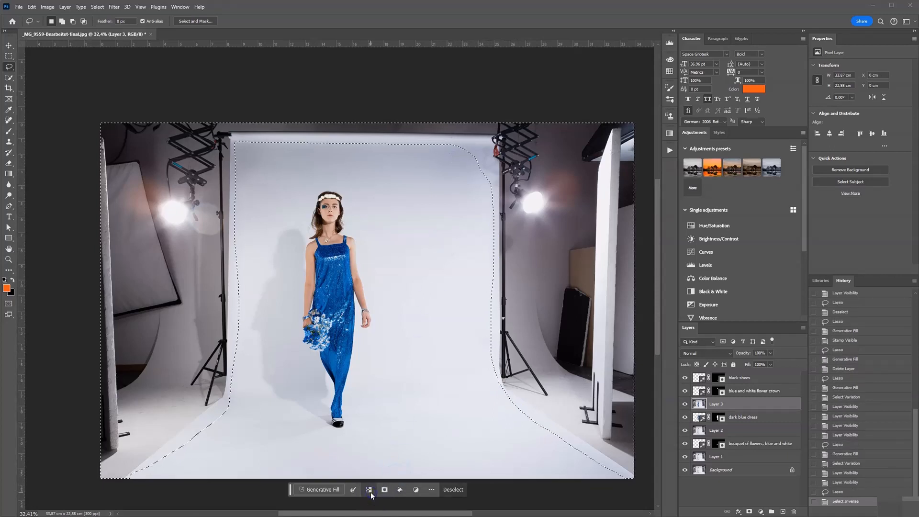
Step: Try filling the studio surroundings with Content-Aware contents, Color Adaptation, Normal mode and 100% opacity, and deselect
{"action": "left_click", "coordinate": [400, 489]}
{"action": "left_click", "coordinate": [425, 422]}
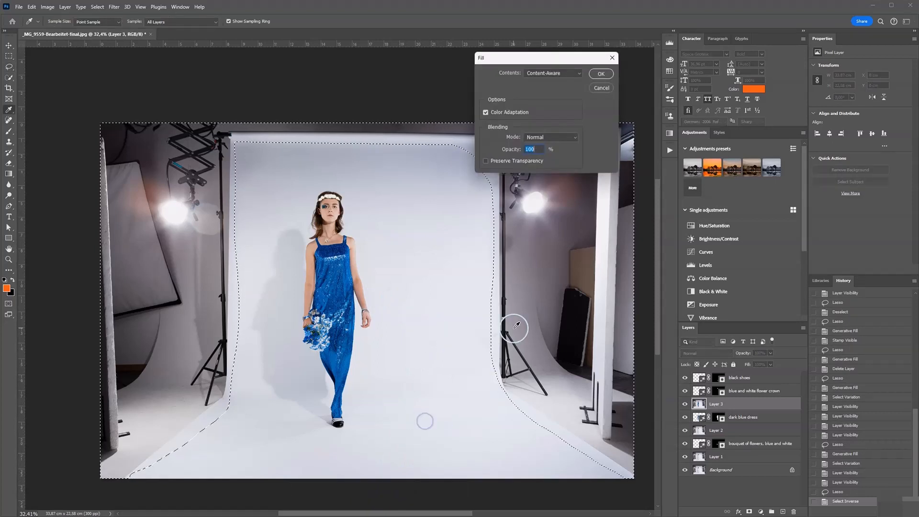
{"action": "left_click", "coordinate": [601, 74]}
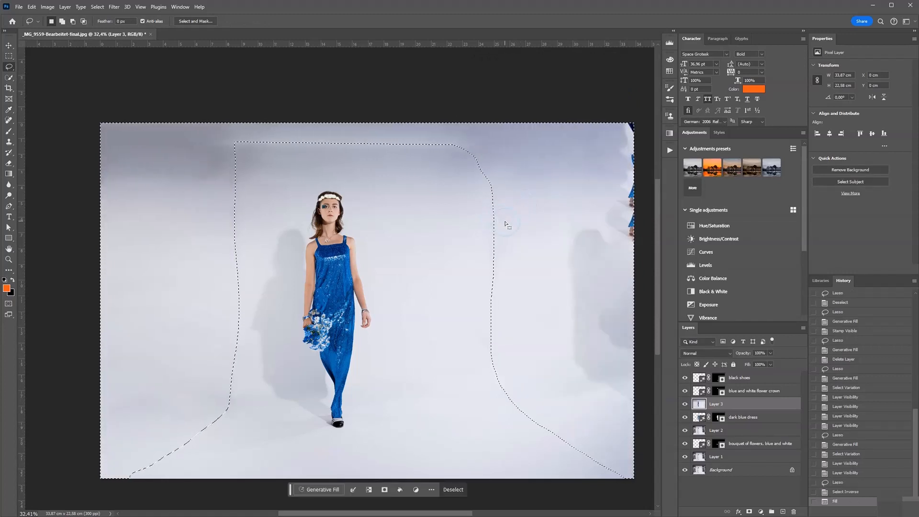
{"action": "key", "text": "ctrl+d"}
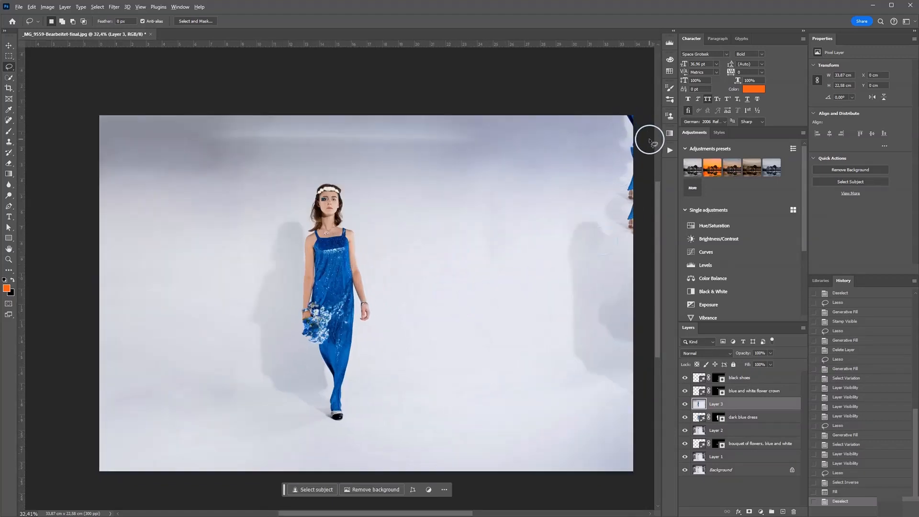
Step: Inspect the Content-Aware fill at the image's right edge and across the whole picture, and undo the deselection and the fill
{"action": "scroll", "coordinate": [649, 139], "scroll_direction": "up", "scroll_amount": 5}
{"action": "left_click_drag", "start_coordinate": [581, 273], "coordinate": [430, 276]}
{"action": "scroll", "coordinate": [486, 144], "scroll_direction": "up", "scroll_amount": 2}
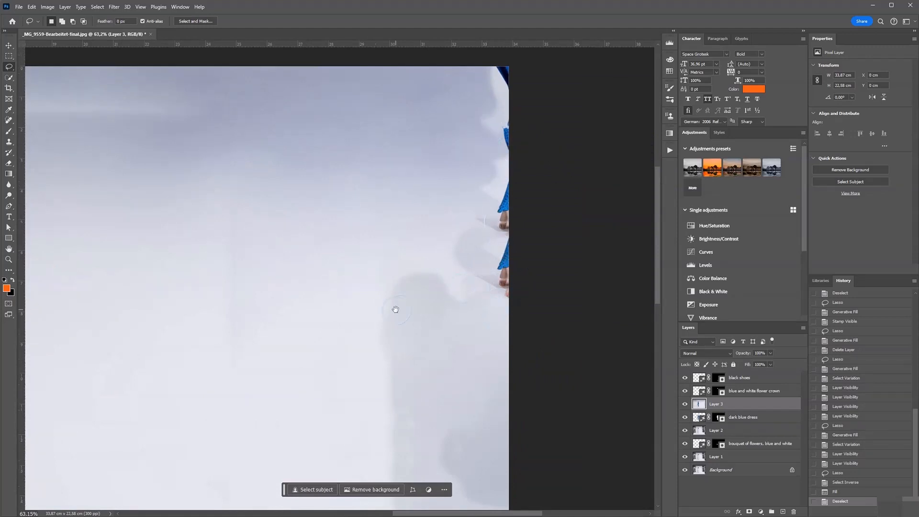
{"action": "scroll", "coordinate": [396, 309], "scroll_direction": "down", "scroll_amount": 4}
{"action": "scroll", "coordinate": [530, 306], "scroll_direction": "down", "scroll_amount": 5}
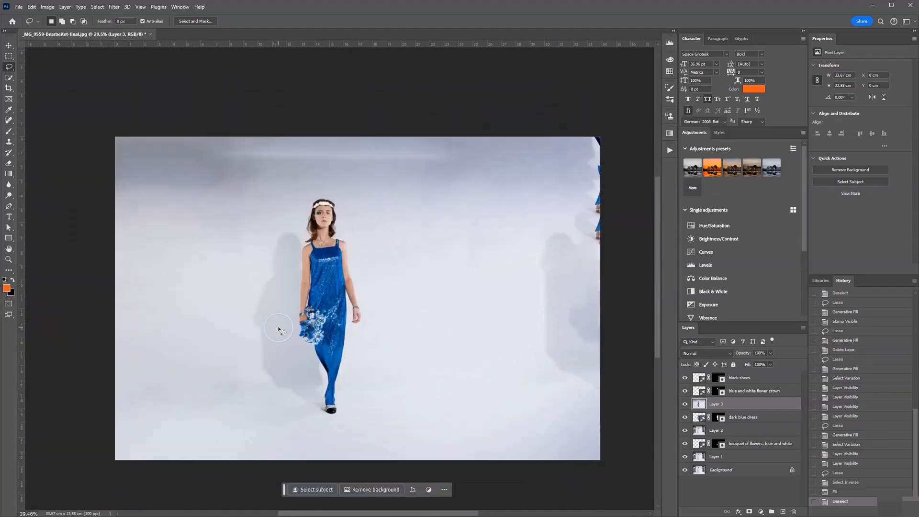
{"action": "scroll", "coordinate": [400, 314], "scroll_direction": "up", "scroll_amount": 3}
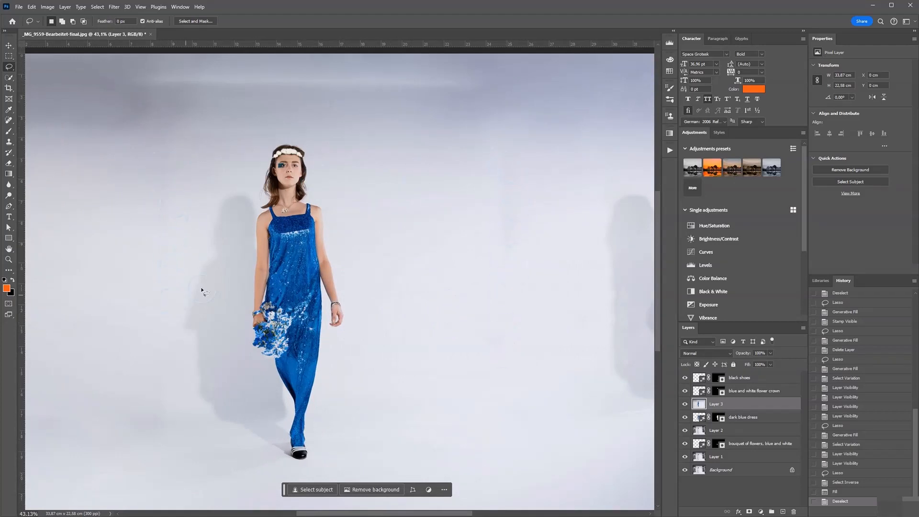
{"action": "scroll", "coordinate": [476, 220], "scroll_direction": "down", "scroll_amount": 2}
{"action": "scroll", "coordinate": [567, 252], "scroll_direction": "up", "scroll_amount": 1}
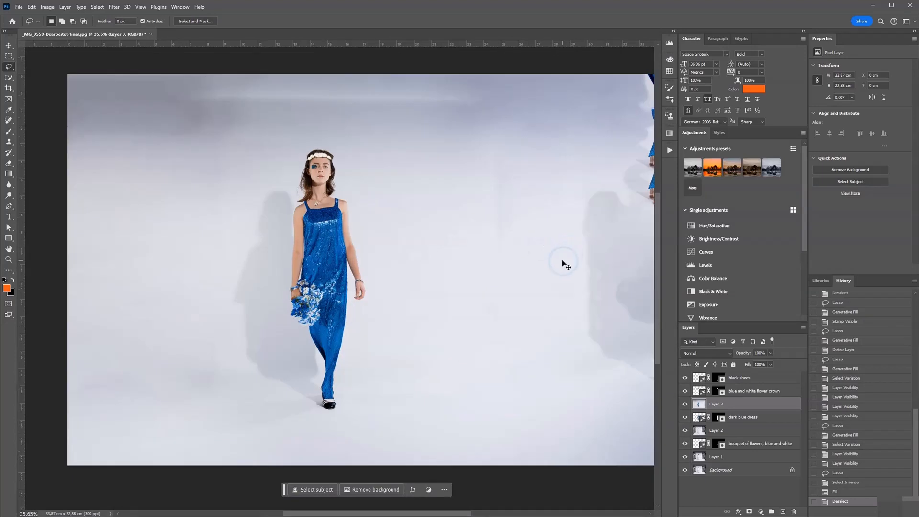
{"action": "key", "text": "ctrl+z"}
{"action": "key", "text": "ctrl+z"}
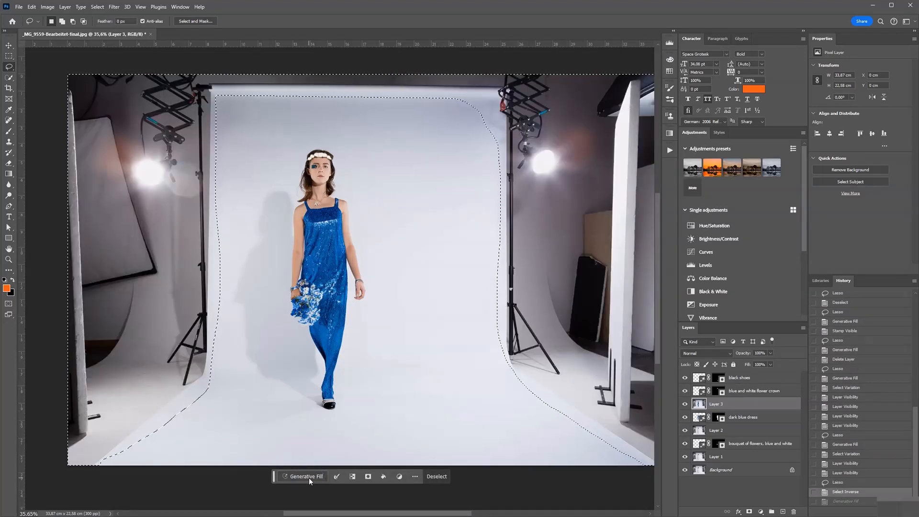
Step: Run Generative Fill without a prompt on the inverted selection around the backdrop, and inspect the extended background and floor
{"action": "left_click", "coordinate": [308, 478]}
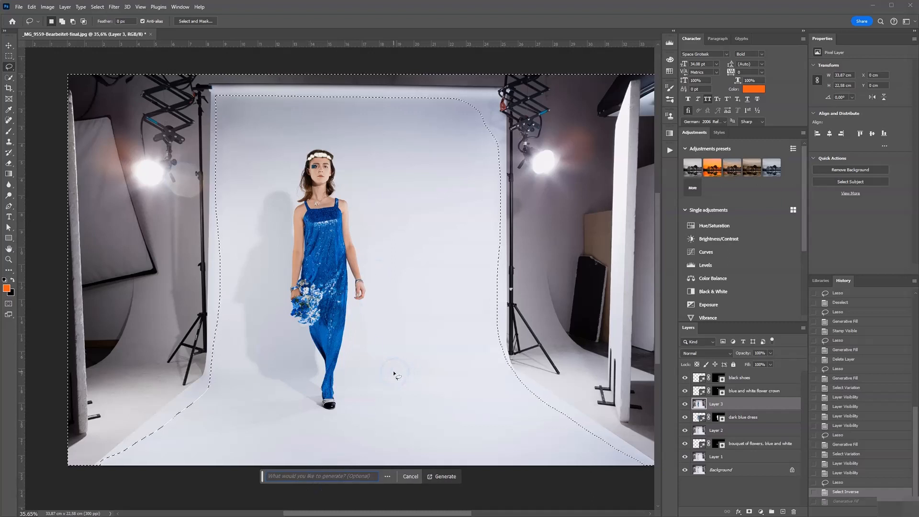
{"action": "left_click", "coordinate": [444, 477]}
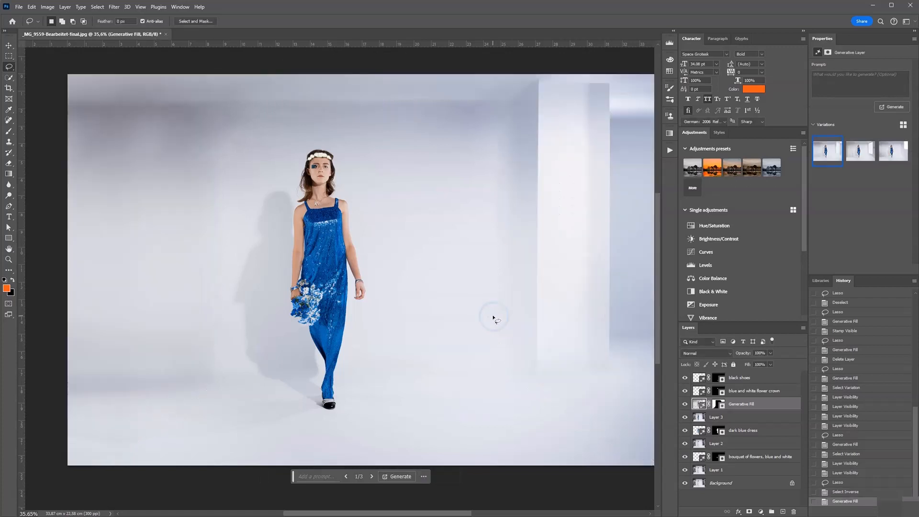
{"action": "scroll", "coordinate": [493, 318], "scroll_direction": "down", "scroll_amount": 2}
{"action": "scroll", "coordinate": [474, 349], "scroll_direction": "up", "scroll_amount": 1}
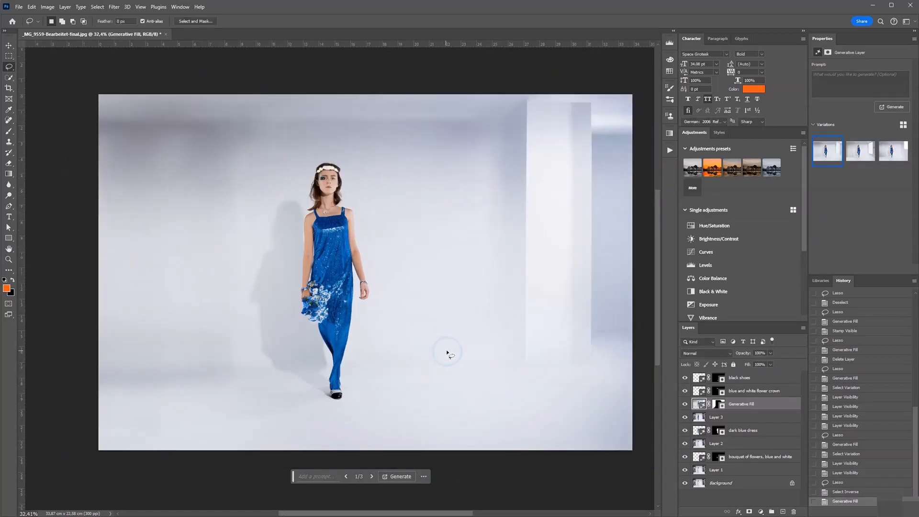
{"action": "scroll", "coordinate": [458, 352], "scroll_direction": "up", "scroll_amount": 1}
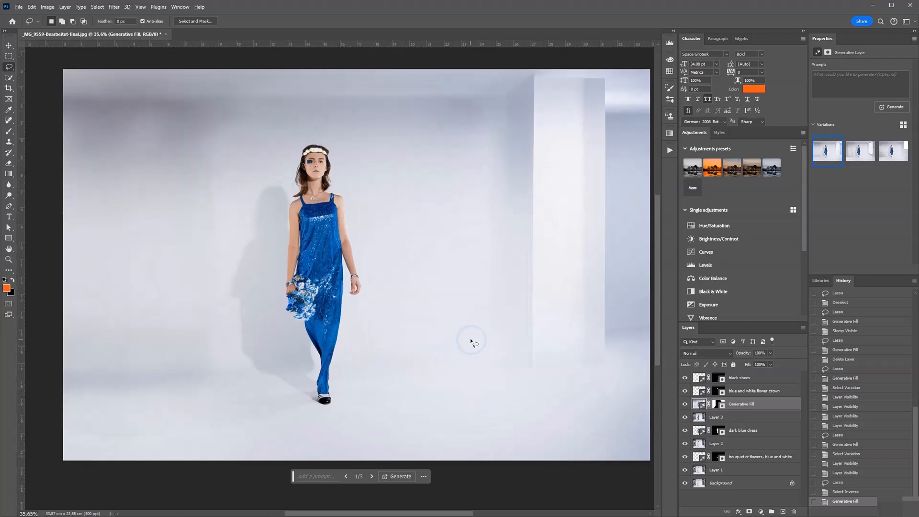
{"action": "scroll", "coordinate": [194, 424], "scroll_direction": "up", "scroll_amount": 5}
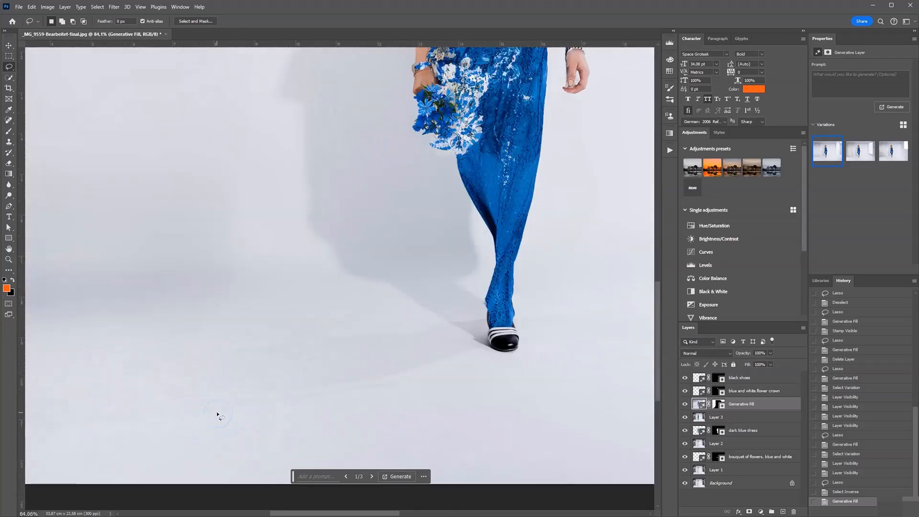
Step: Examine the generated floor along the image's lower edge and the transitions around the model across the whole picture
{"action": "left_click_drag", "start_coordinate": [217, 415], "coordinate": [374, 381]}
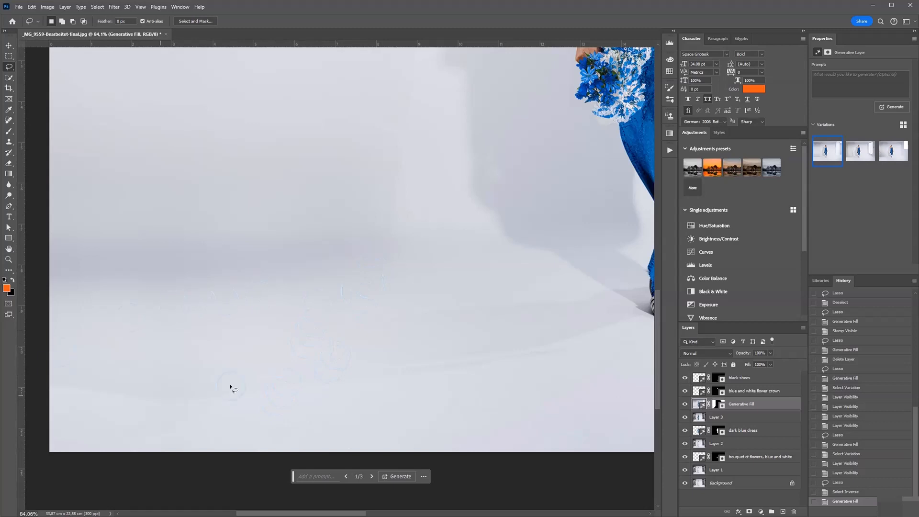
{"action": "scroll", "coordinate": [282, 347], "scroll_direction": "down", "scroll_amount": 3}
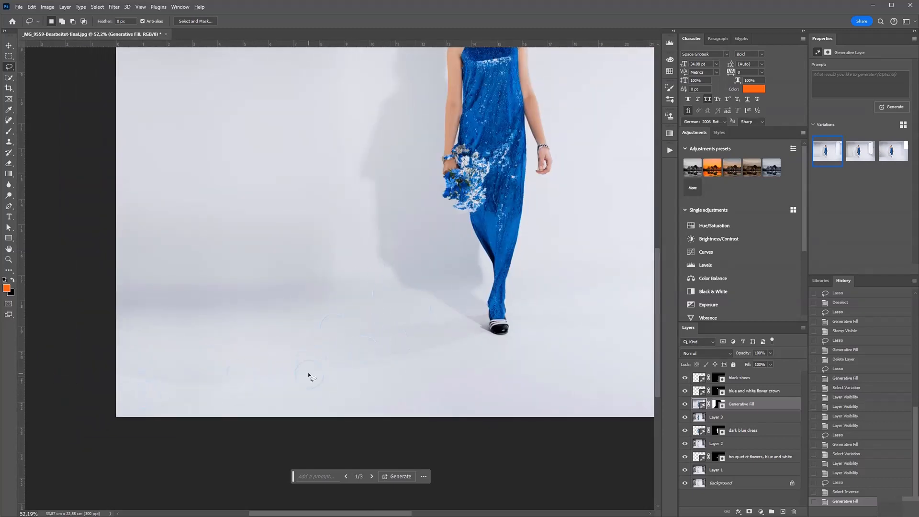
{"action": "scroll", "coordinate": [302, 338], "scroll_direction": "down", "scroll_amount": 3}
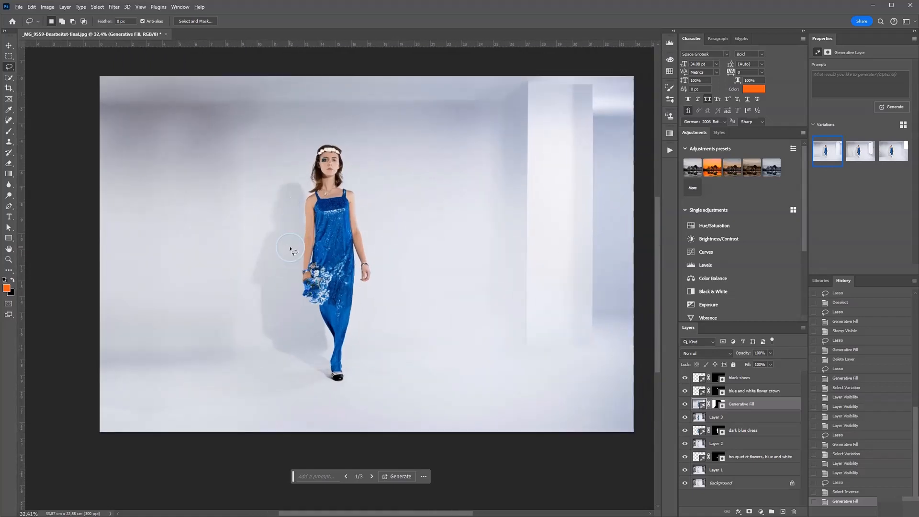
{"action": "scroll", "coordinate": [290, 249], "scroll_direction": "up", "scroll_amount": 1}
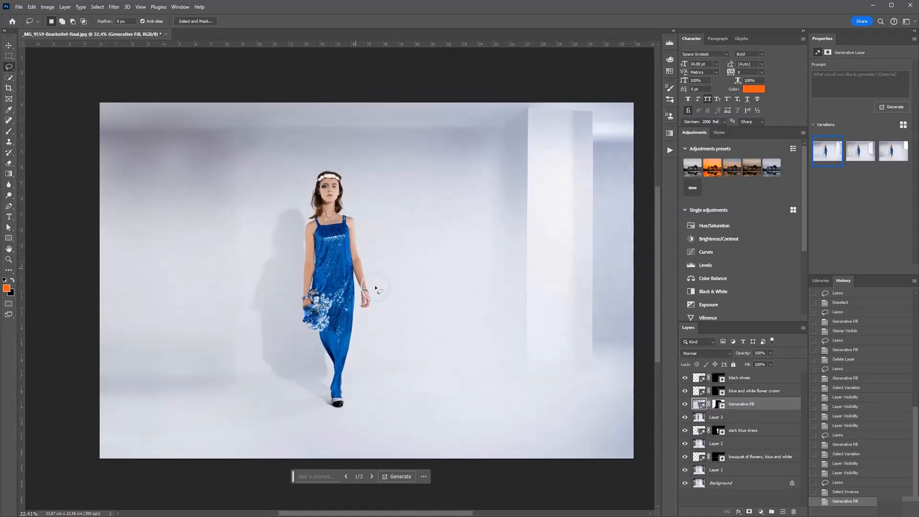
Step: Activate the Spot Healing Brush Tool and review the related healing and patching tools grouped with it
{"action": "left_click", "coordinate": [9, 78]}
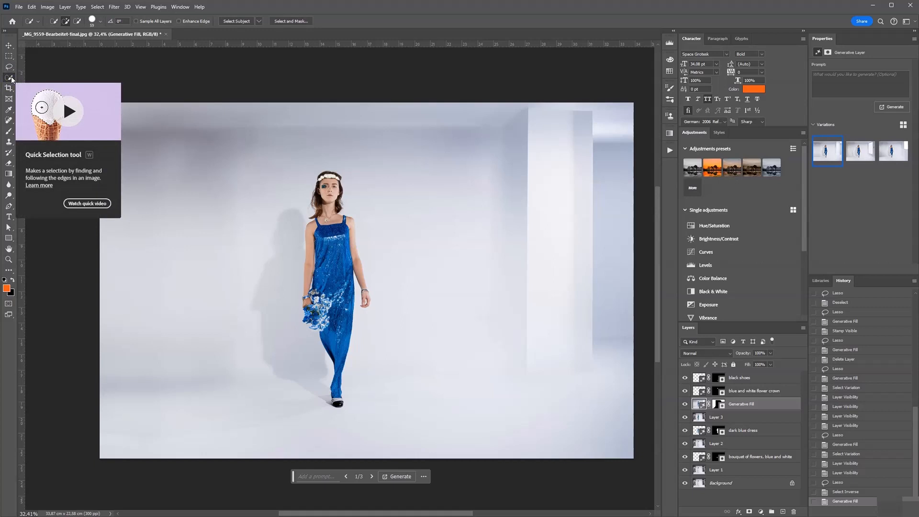
{"action": "left_click", "coordinate": [8, 120]}
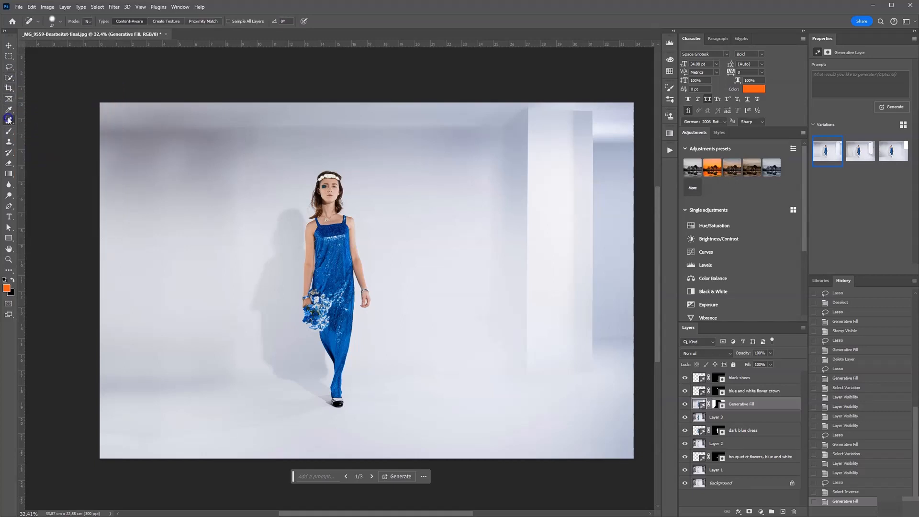
{"action": "right_click", "coordinate": [8, 120]}
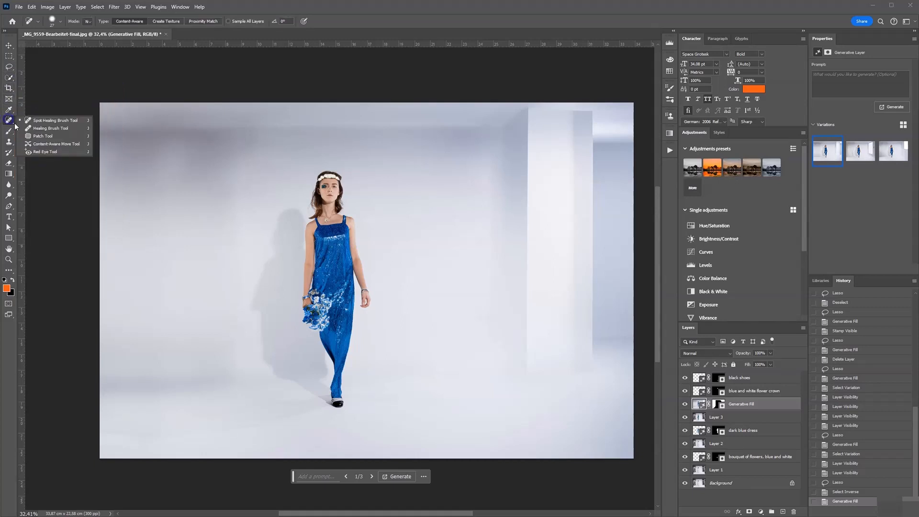
{"action": "left_click", "coordinate": [565, 11]}
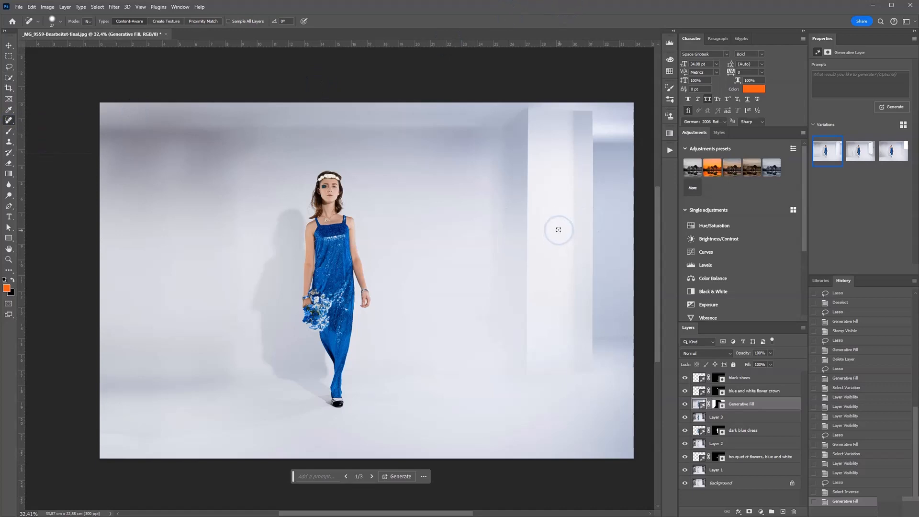
{"action": "scroll", "coordinate": [419, 289], "scroll_direction": "up", "scroll_amount": 2}
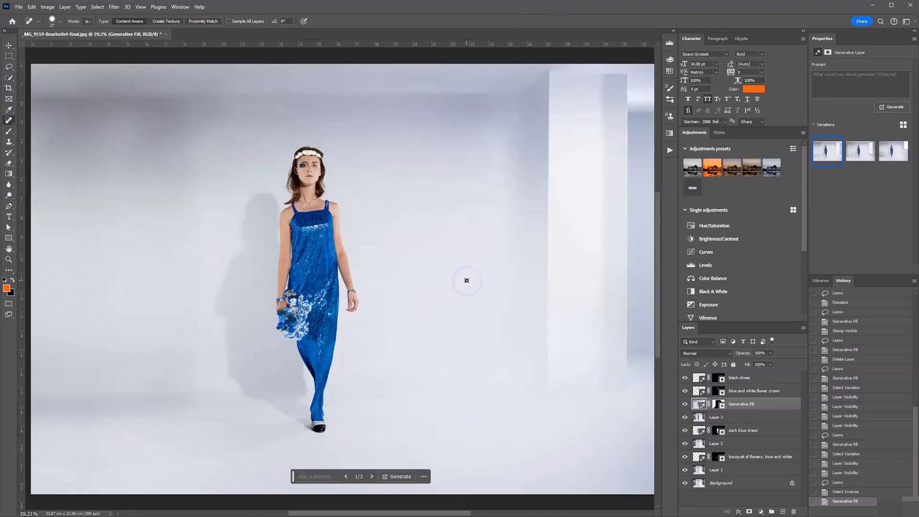